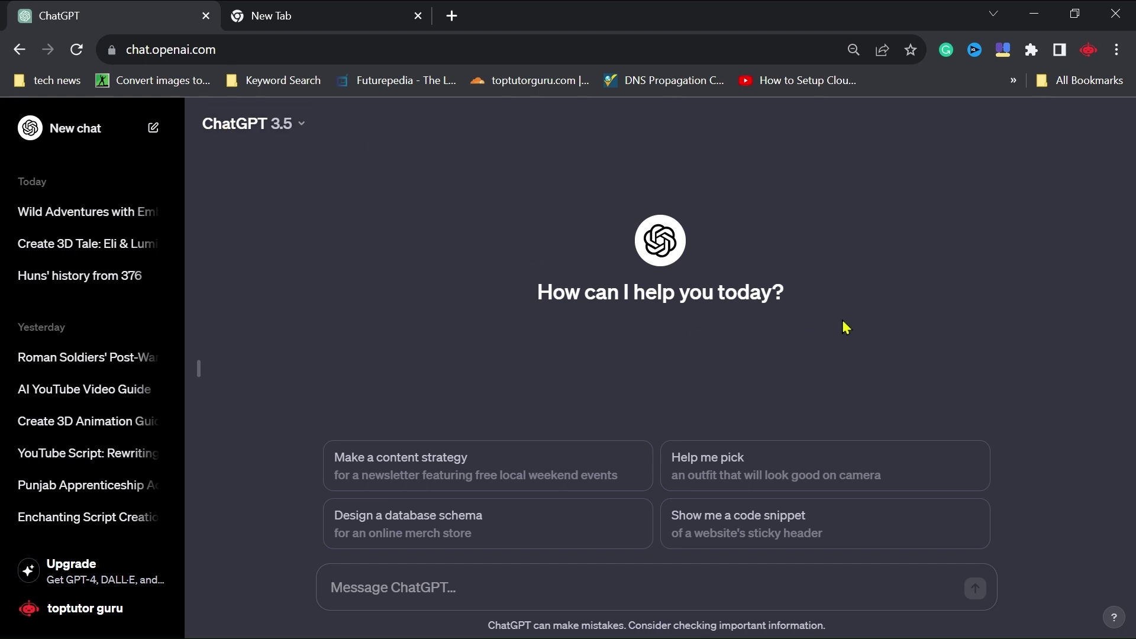
Send the prompt "Write a 100 word story about adventure of a boy with a wild cat.".
{"action": "type", "text": "Write a 100 word story about adventure of a boy with a wild cat."}
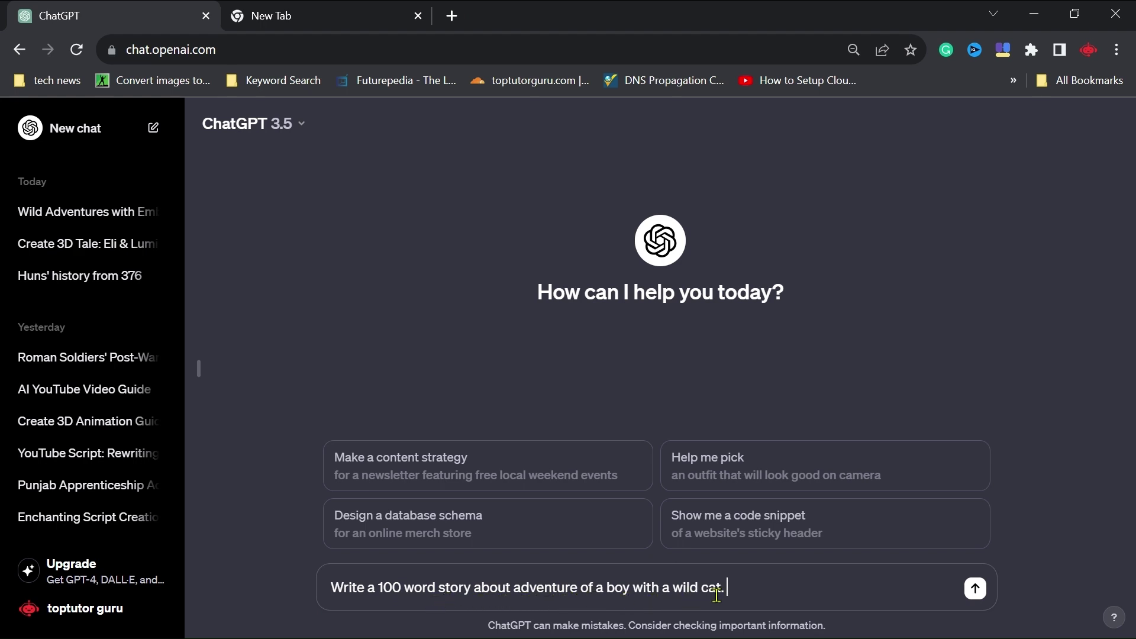
{"action": "left_click", "coordinate": [975, 588]}
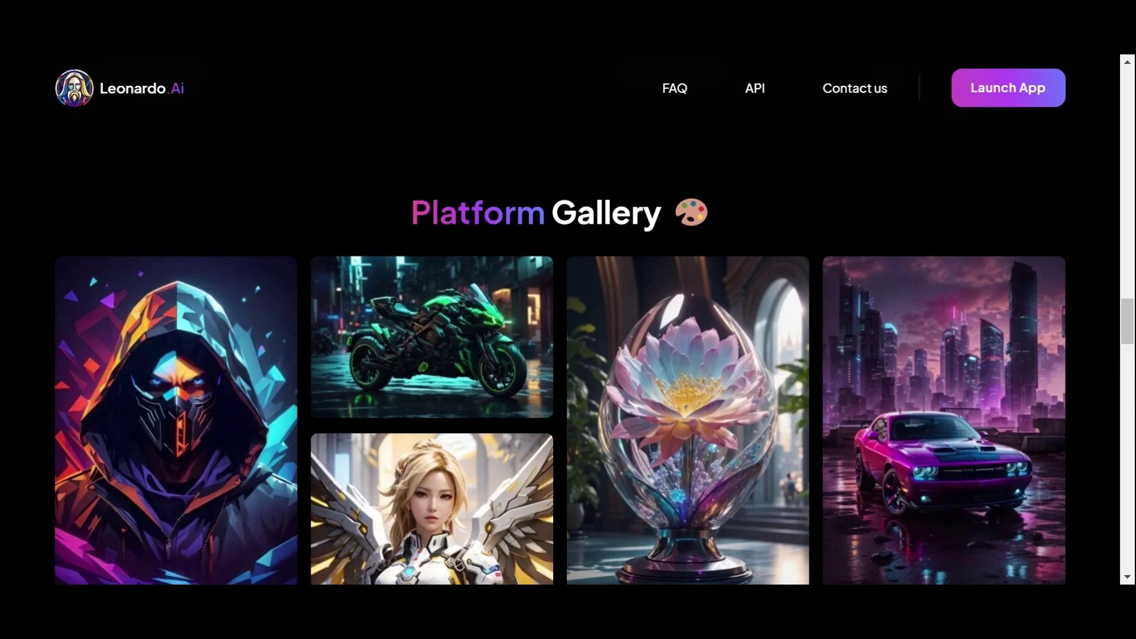
Switch to the Leonardo.Ai website and look through its Platform Gallery of sample images.
{"action": "scroll", "coordinate": [1042, 447], "scroll_direction": "down", "scroll_amount": 3}
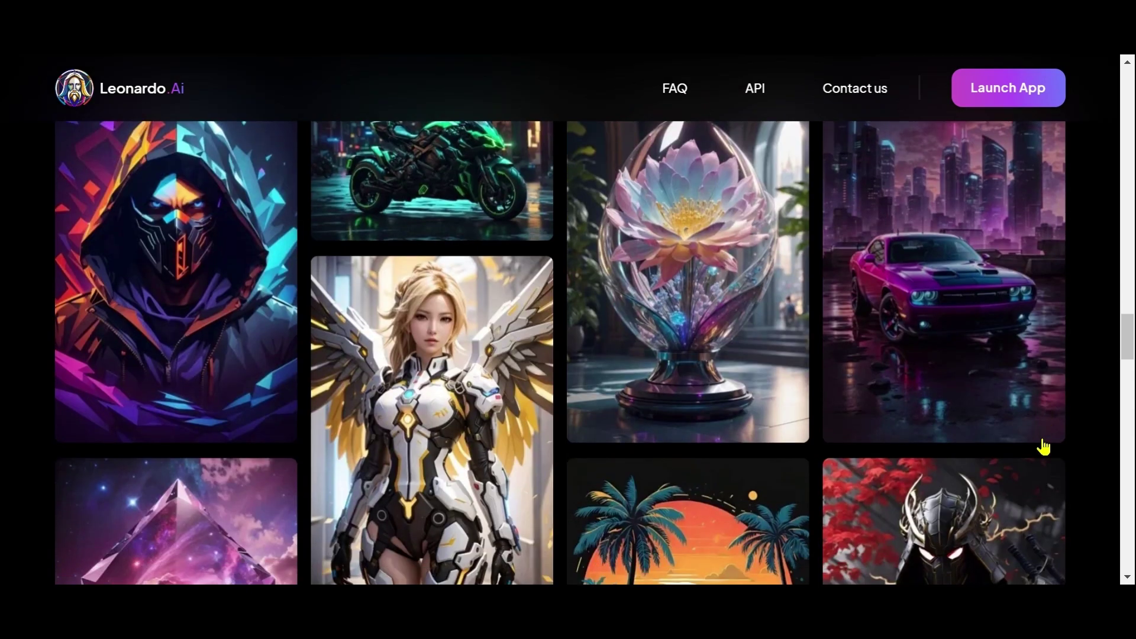
{"action": "scroll", "coordinate": [1043, 448], "scroll_direction": "down", "scroll_amount": 3}
{"action": "scroll", "coordinate": [1043, 448], "scroll_direction": "down", "scroll_amount": 2}
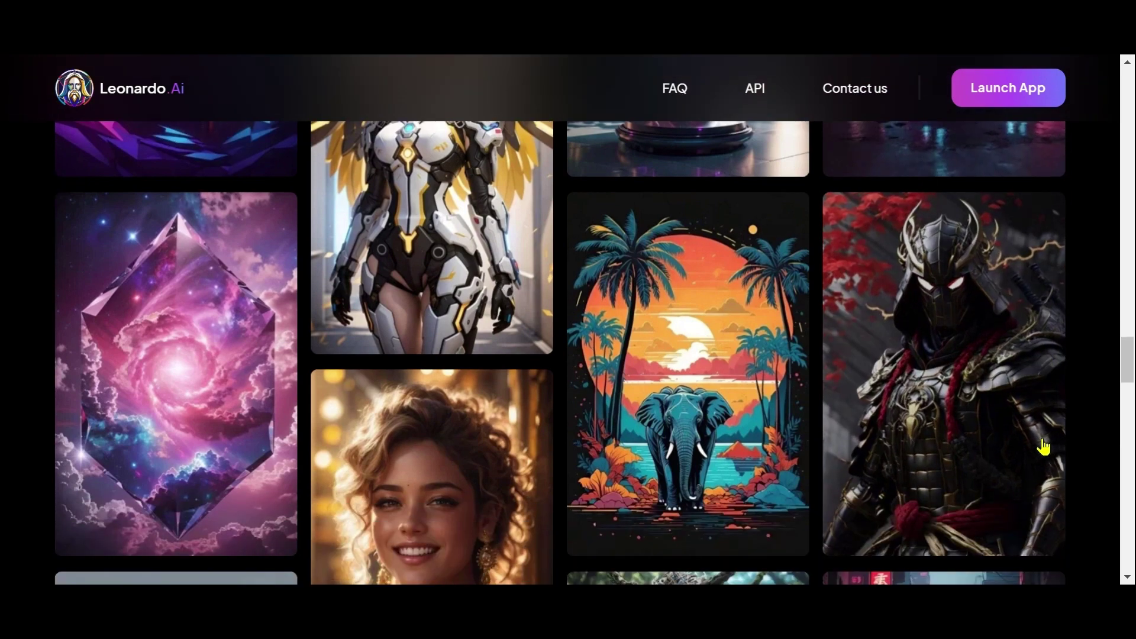
{"action": "scroll", "coordinate": [1044, 448], "scroll_direction": "down", "scroll_amount": 1}
{"action": "scroll", "coordinate": [1041, 449], "scroll_direction": "down", "scroll_amount": 3}
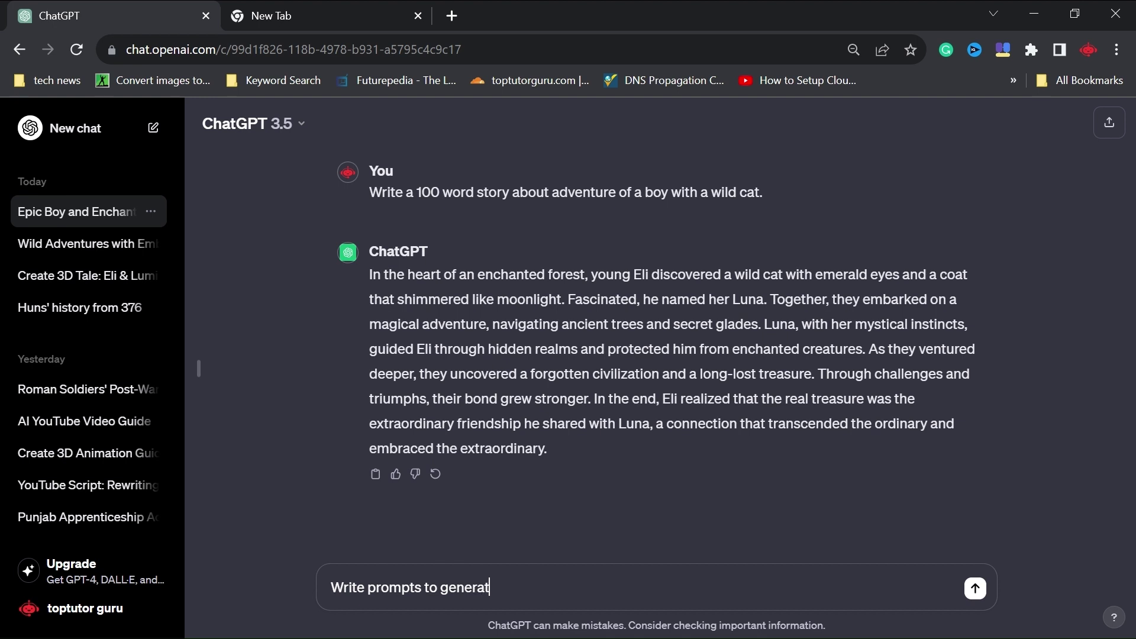
Switch to ChatGPT and send "Write prompts to generate images for the folloing story" followed by the full generated story in quotation marks.
{"action": "type", "text": "ges for the folloing story\""}
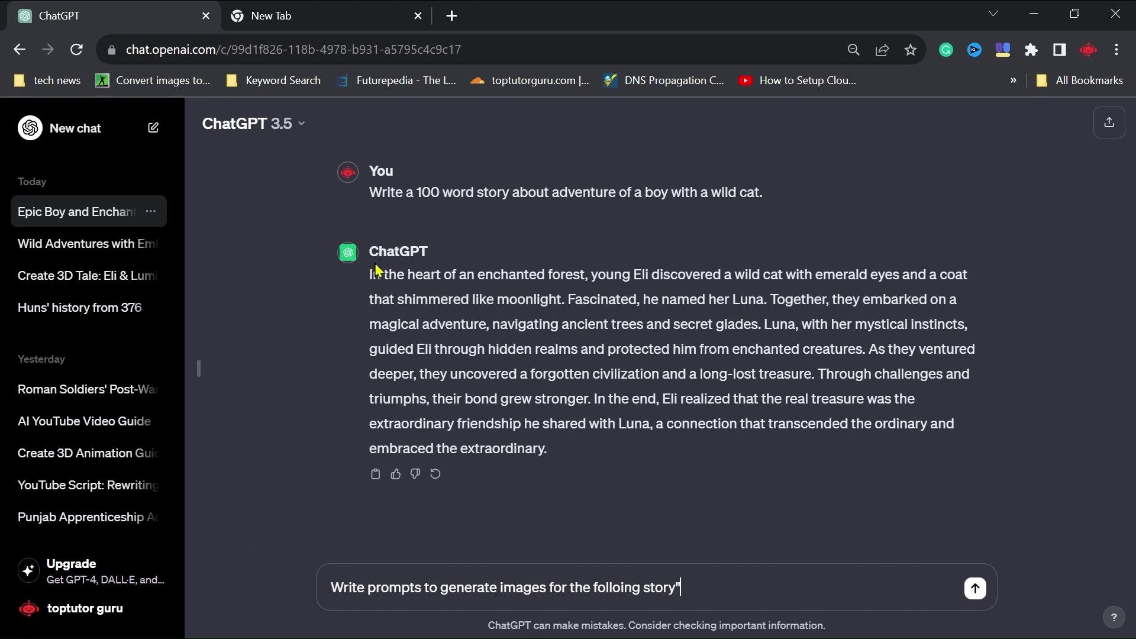
{"action": "left_click_drag", "start_coordinate": [372, 272], "coordinate": [634, 448]}
{"action": "key", "text": "ctrl+c"}
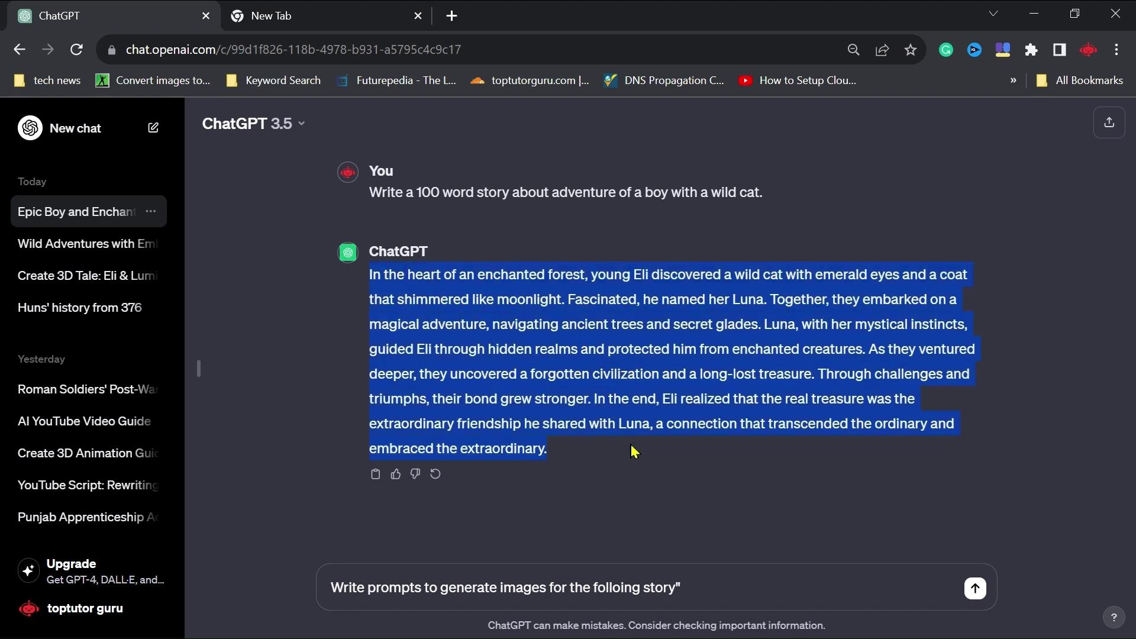
{"action": "left_click", "coordinate": [721, 582]}
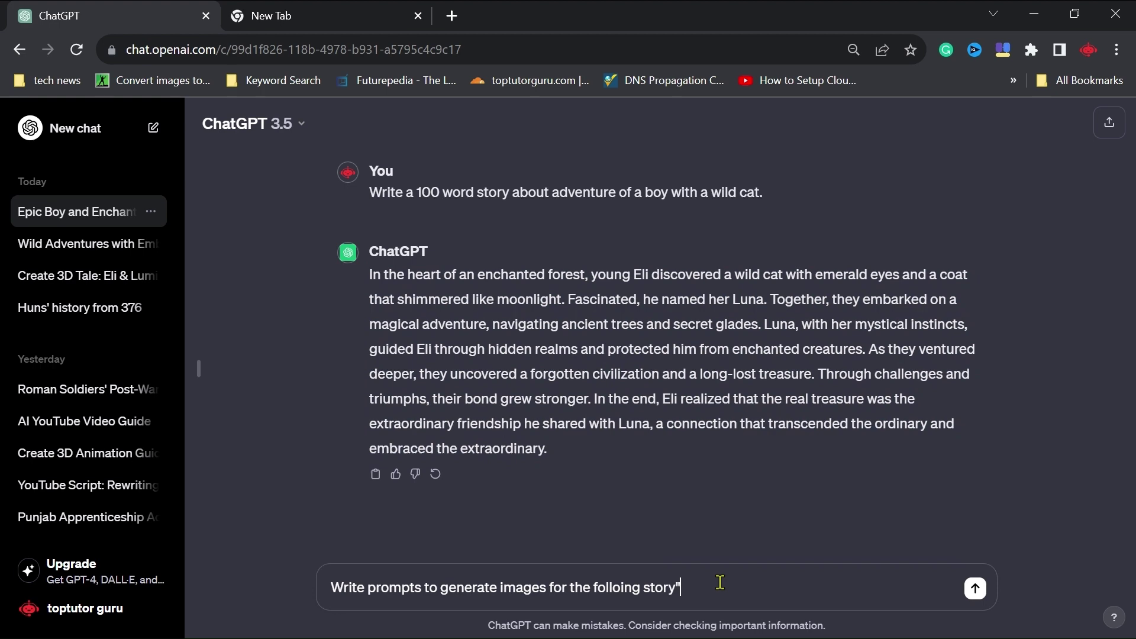
{"action": "key", "text": "ctrl+v"}
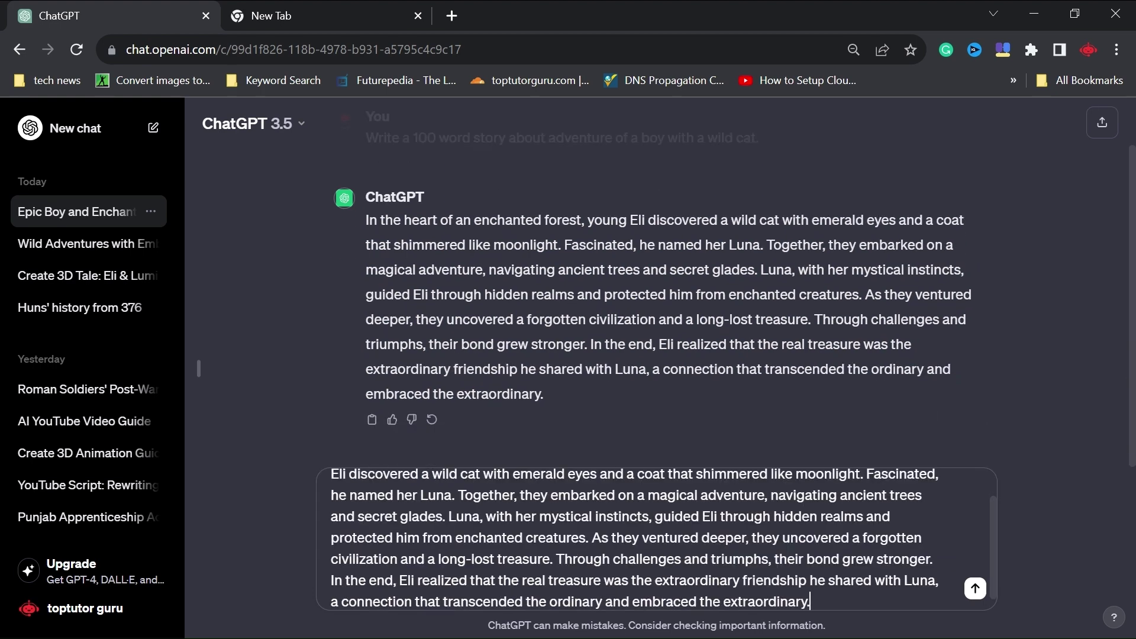
{"action": "type", "text": "\""}
{"action": "key", "text": "Return"}
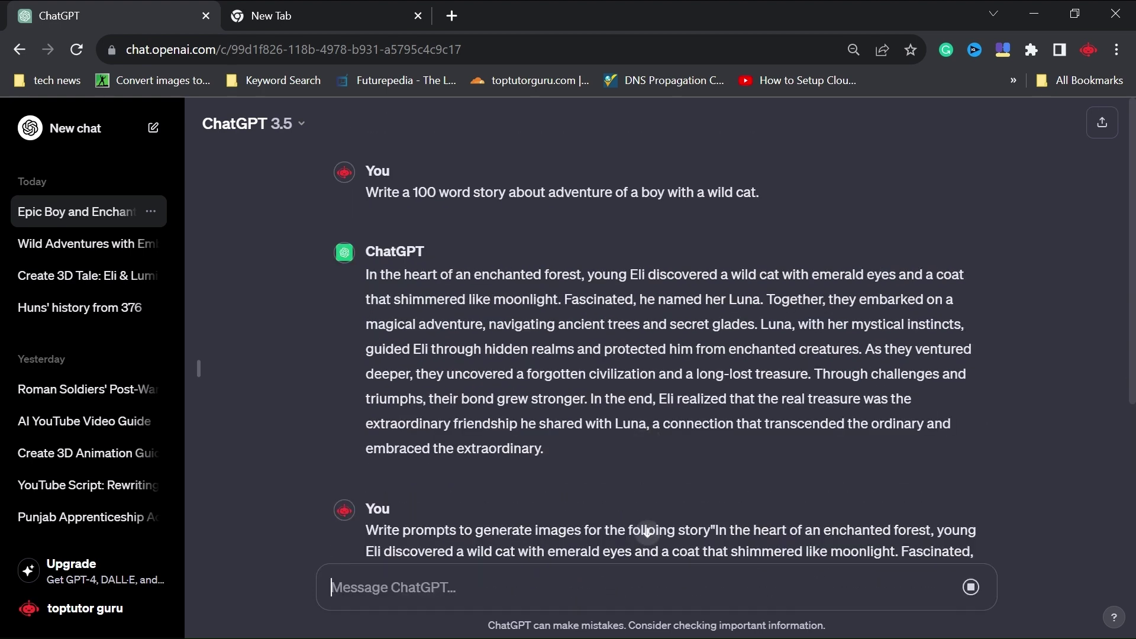
{"action": "scroll", "coordinate": [544, 367], "scroll_direction": "down", "scroll_amount": 6}
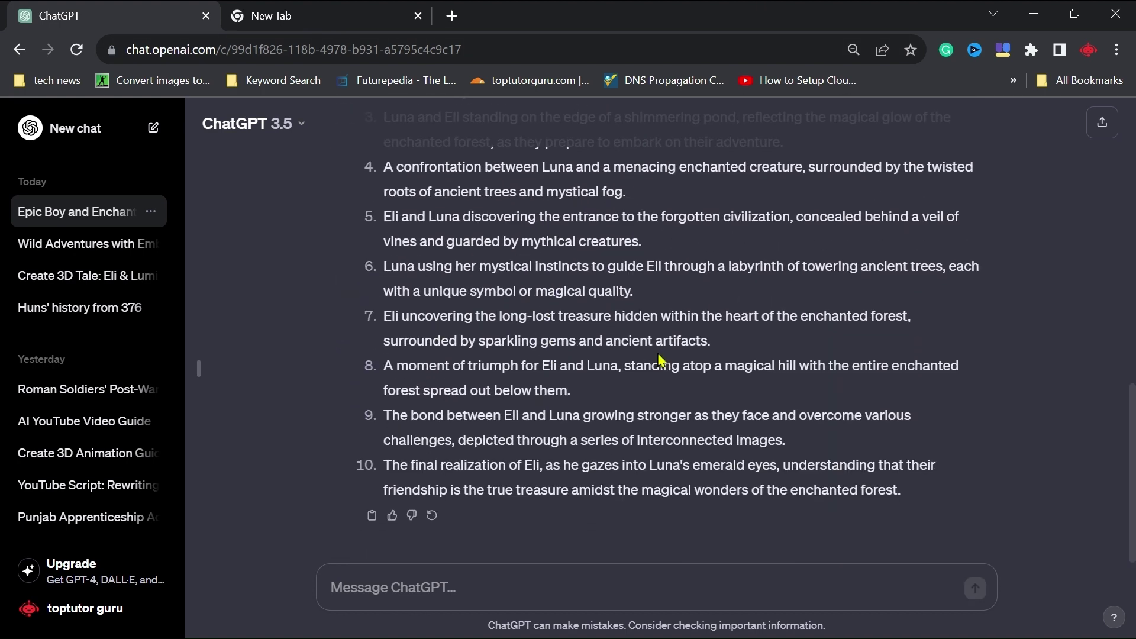
{"action": "scroll", "coordinate": [659, 358], "scroll_direction": "up", "scroll_amount": 3}
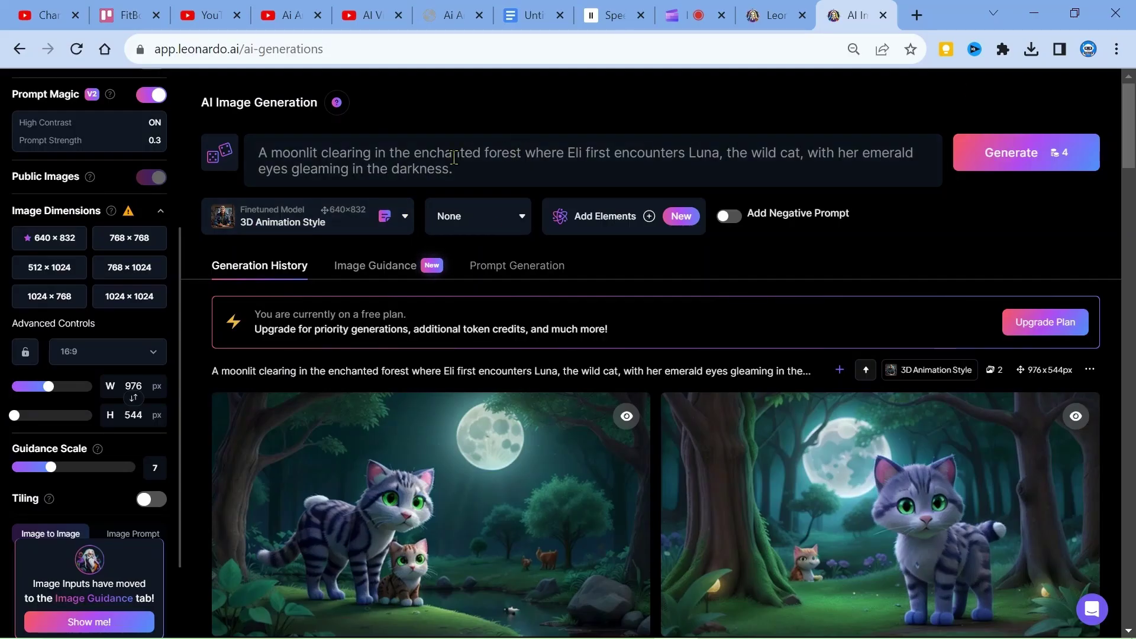
In Leonardo.Ai, generate images from the moonlit clearing prompt in 3D Animation Style and download the second new image.
{"action": "double_click", "coordinate": [454, 155]}
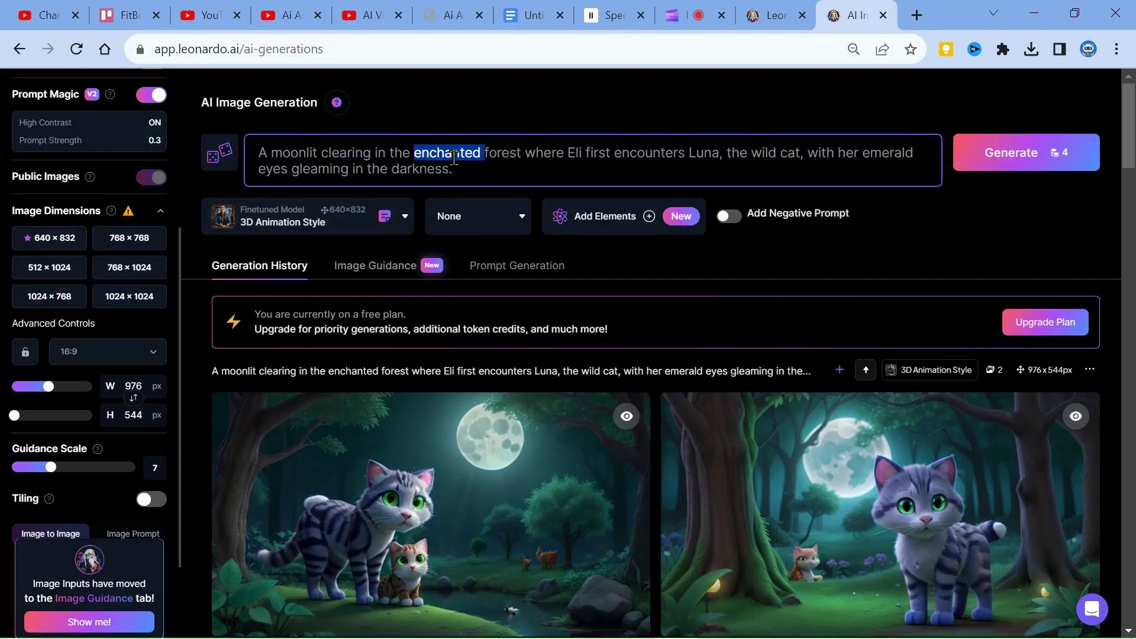
{"action": "triple_click", "coordinate": [454, 157]}
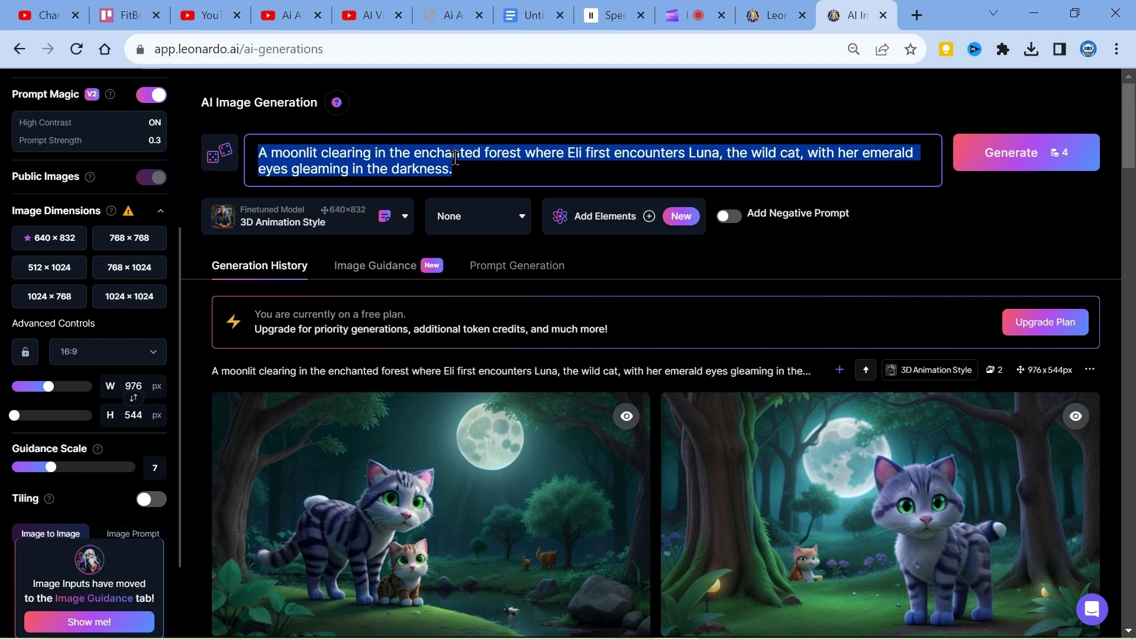
{"action": "key", "text": "Right"}
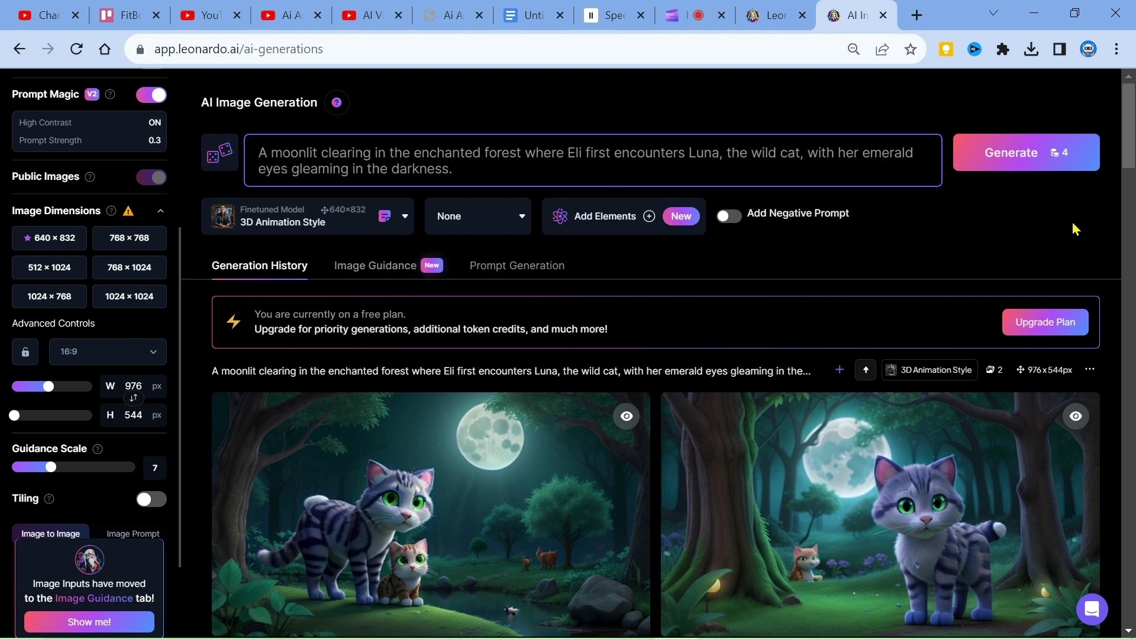
{"action": "left_click", "coordinate": [1024, 159]}
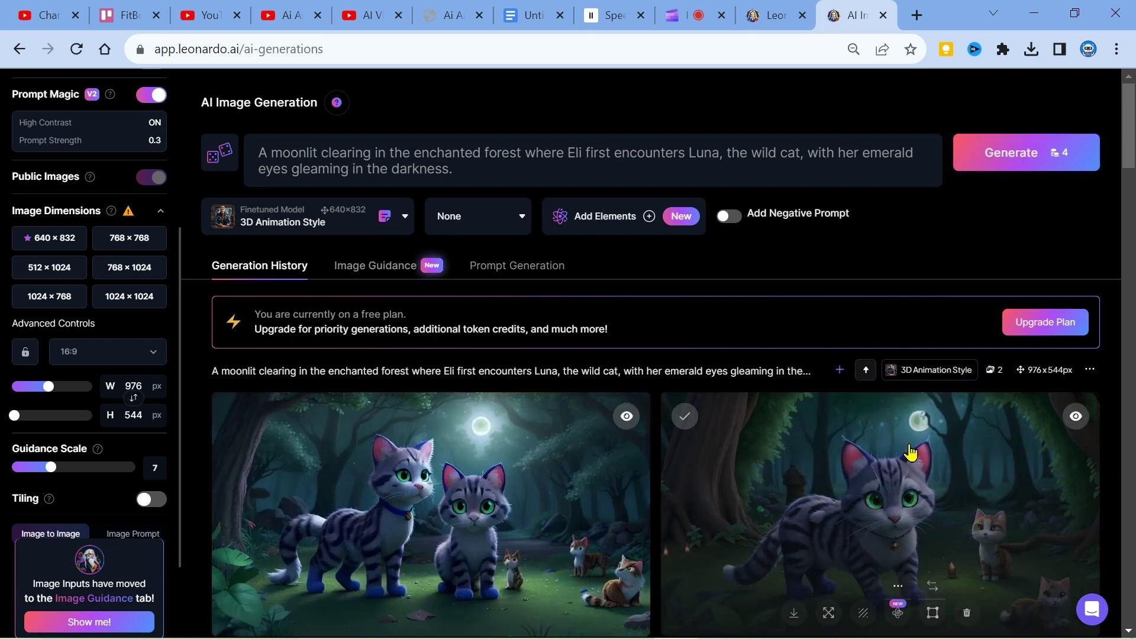
{"action": "scroll", "coordinate": [908, 459], "scroll_direction": "down", "scroll_amount": 5}
{"action": "left_click", "coordinate": [793, 567]}
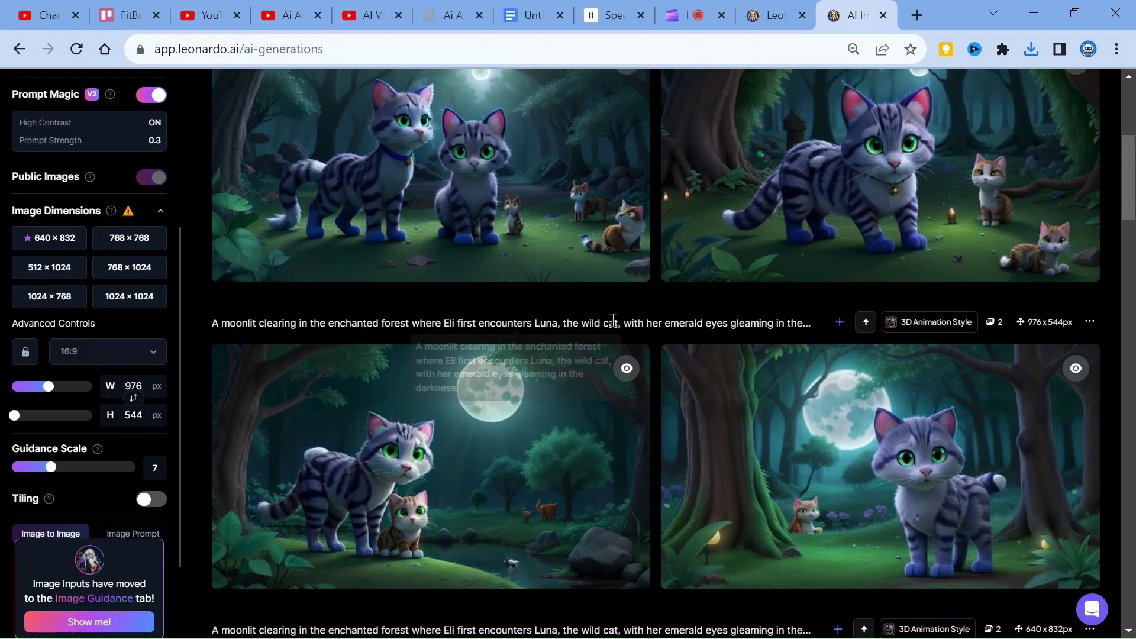
Replace the prompt with the one about the hidden realm entrance marked by a towering ancient tree, generate images and download the first.
{"action": "scroll", "coordinate": [651, 355], "scroll_direction": "up", "scroll_amount": 10}
{"action": "triple_click", "coordinate": [542, 155]}
{"action": "type", "text": "The entrance to a hidden realm, marked by a towering ancient tree with intricate carvings that hint at the mysteries within."}
{"action": "left_click", "coordinate": [1010, 155]}
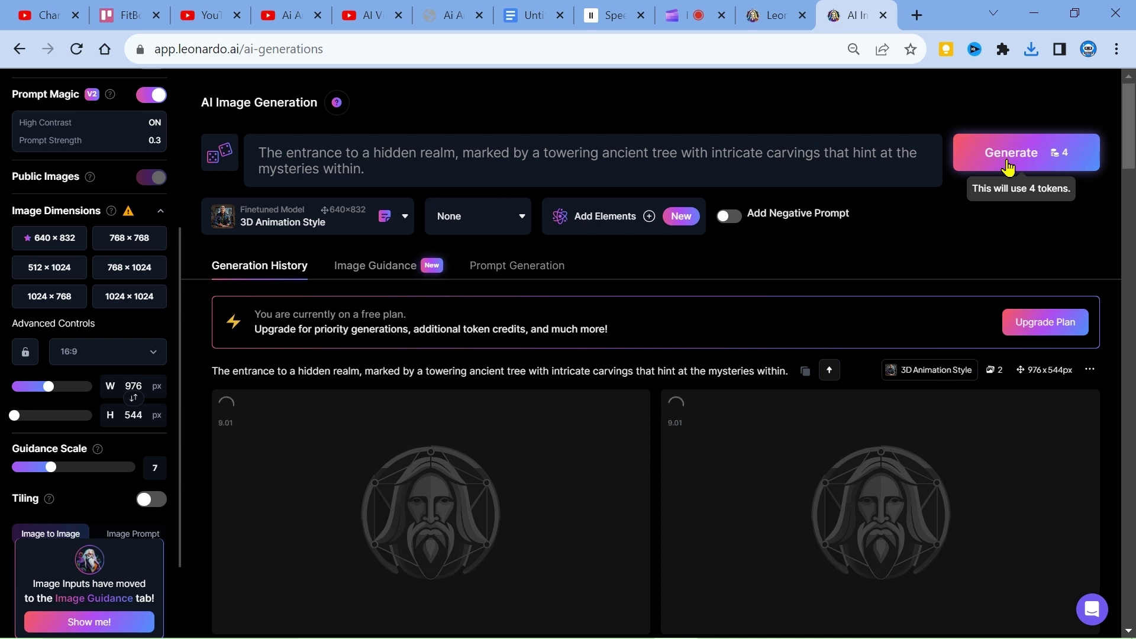
{"action": "scroll", "coordinate": [658, 307], "scroll_direction": "down", "scroll_amount": 3}
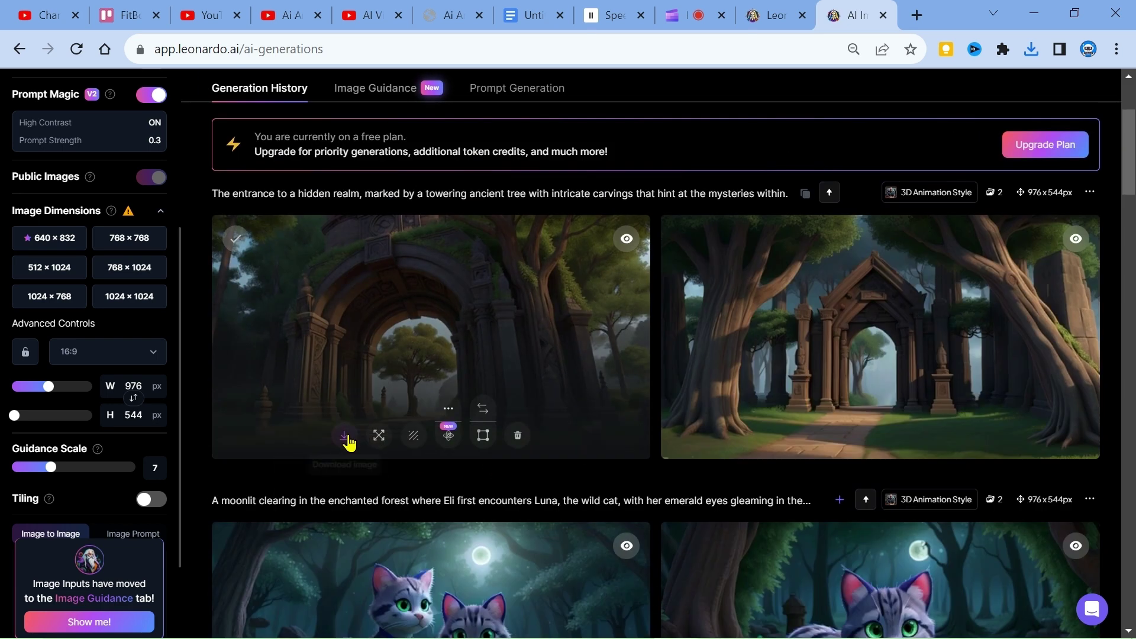
{"action": "left_click", "coordinate": [351, 439]}
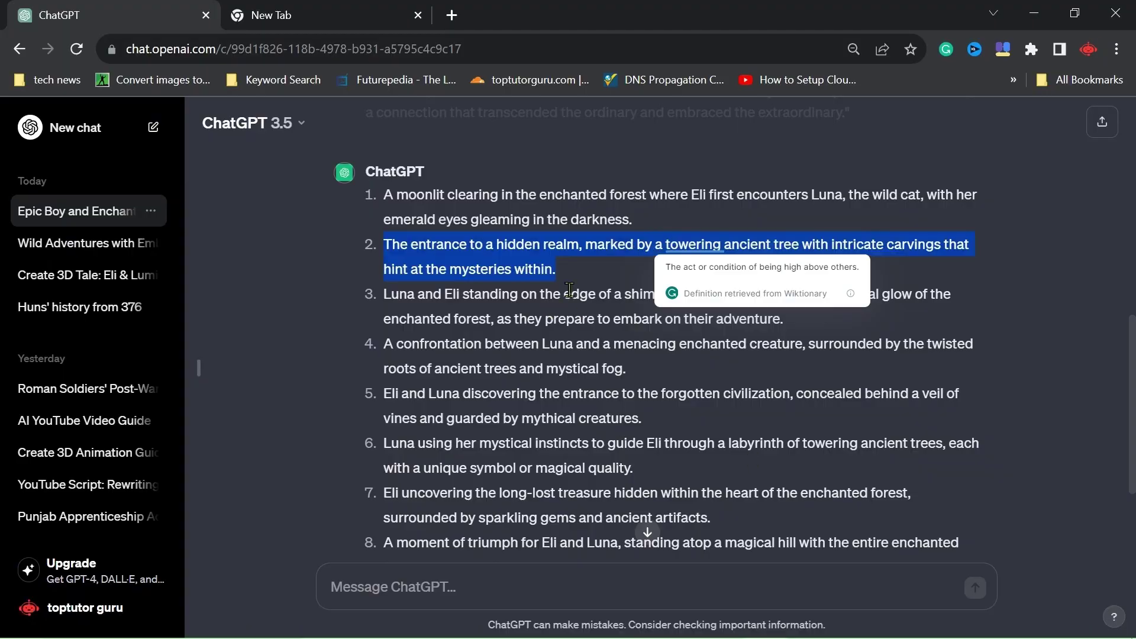
Switch to ChatGPT and copy the third image prompt, about Luna and Eli standing on the edge of a shimmering pond.
{"action": "left_click", "coordinate": [570, 298]}
{"action": "triple_click", "coordinate": [570, 298]}
{"action": "right_click", "coordinate": [553, 296]}
{"action": "left_click", "coordinate": [577, 309]}
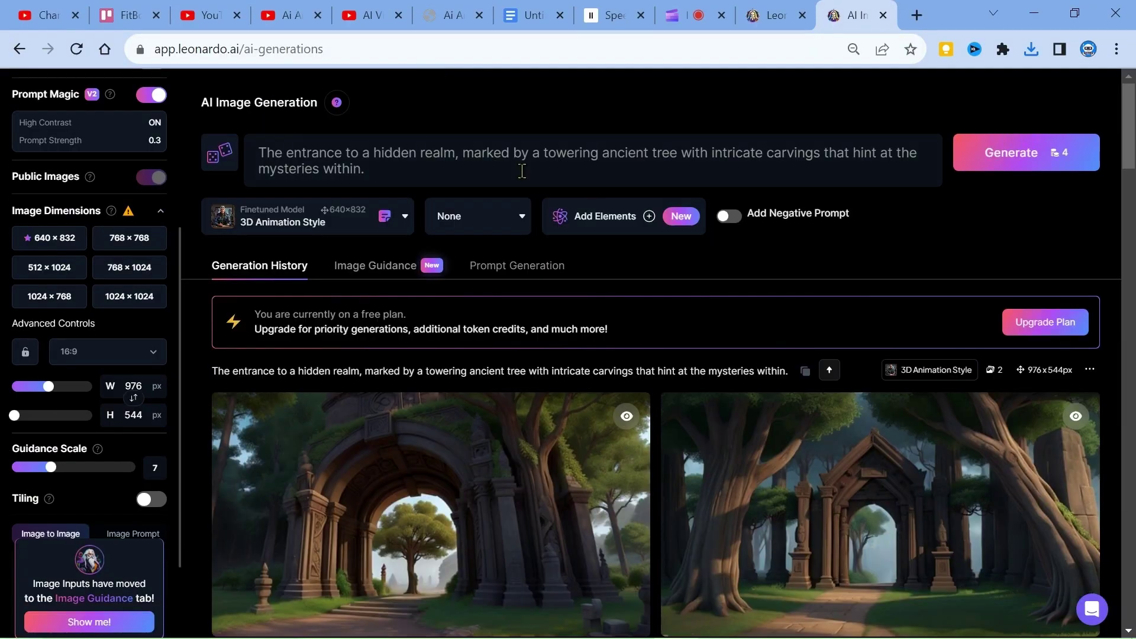
In Leonardo.Ai, generate another pair of images from the hidden realm entrance prompt and download the second one.
{"action": "triple_click", "coordinate": [536, 157]}
{"action": "right_click", "coordinate": [538, 154]}
{"action": "left_click", "coordinate": [574, 229]}
{"action": "left_click", "coordinate": [982, 159]}
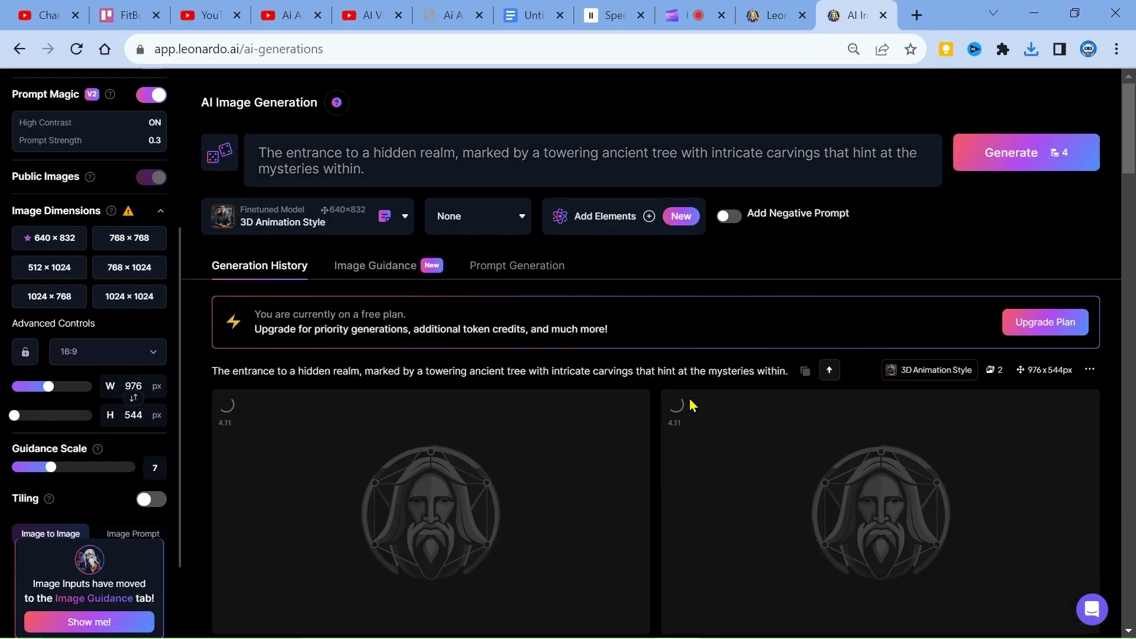
{"action": "scroll", "coordinate": [680, 398], "scroll_direction": "down", "scroll_amount": 2}
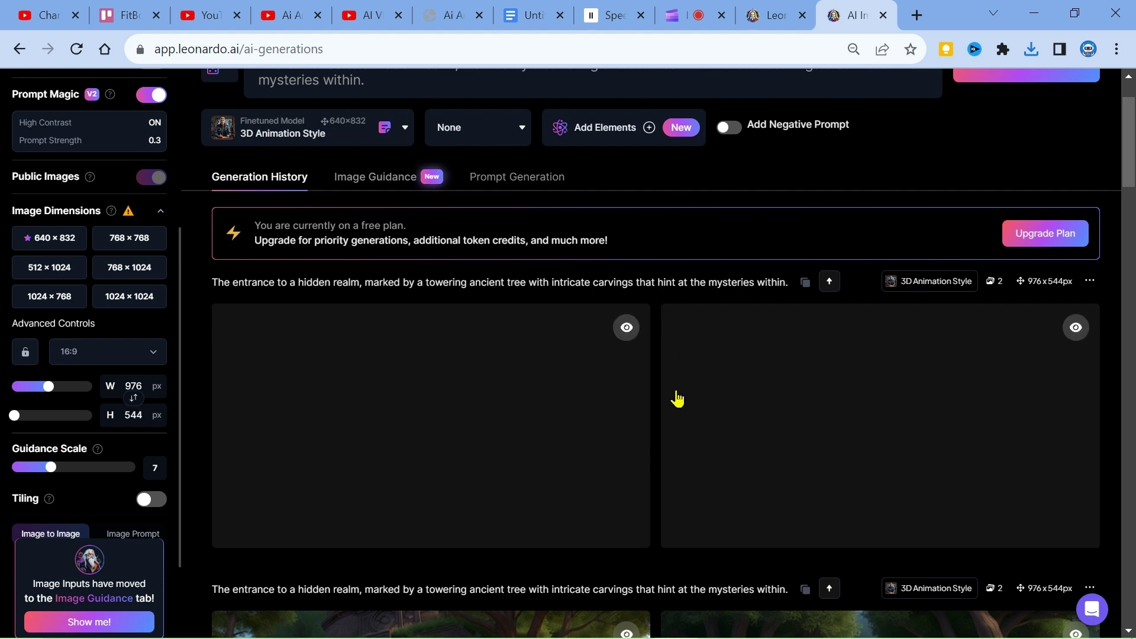
{"action": "left_click", "coordinate": [795, 524]}
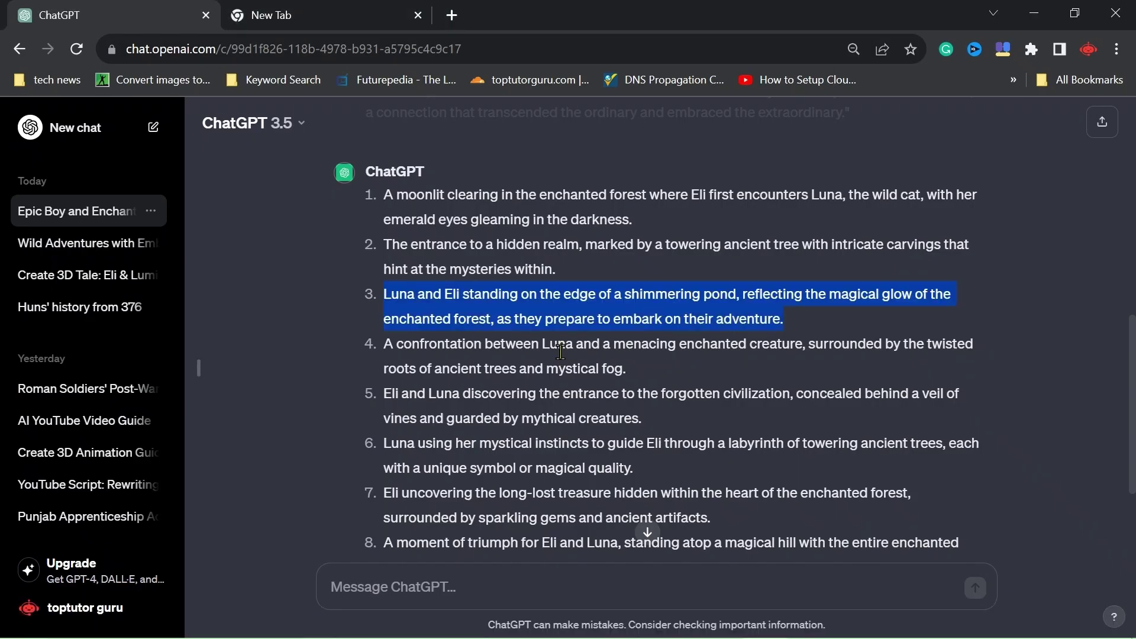
Copy the fourth ChatGPT prompt, about Luna's confrontation with a menacing creature, generate images from it in Leonardo.Ai and download the first.
{"action": "left_click_drag", "start_coordinate": [368, 333], "coordinate": [634, 367]}
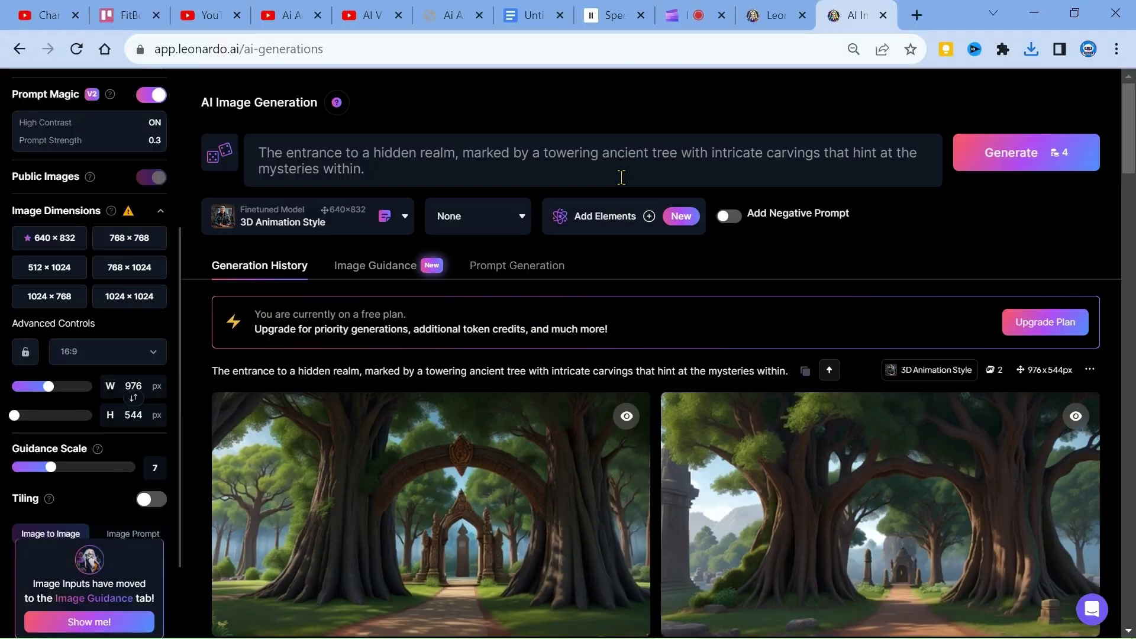
{"action": "key", "text": "ctrl+a"}
{"action": "key", "text": "ctrl+v"}
{"action": "left_click", "coordinate": [1015, 155]}
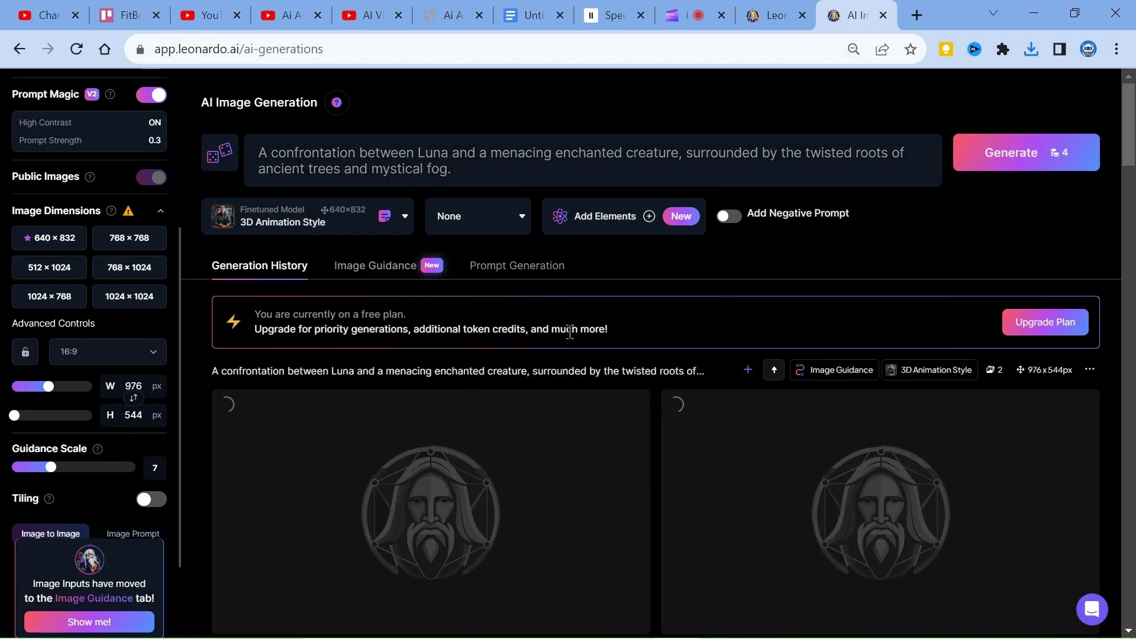
{"action": "scroll", "coordinate": [565, 353], "scroll_direction": "down", "scroll_amount": 2}
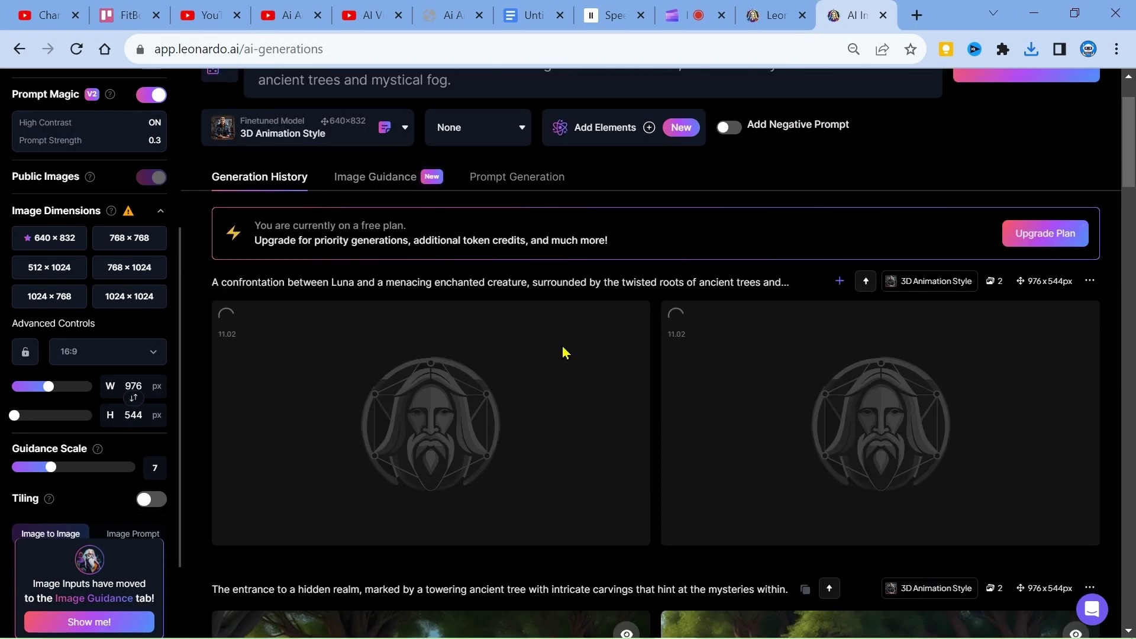
{"action": "left_click", "coordinate": [344, 524]}
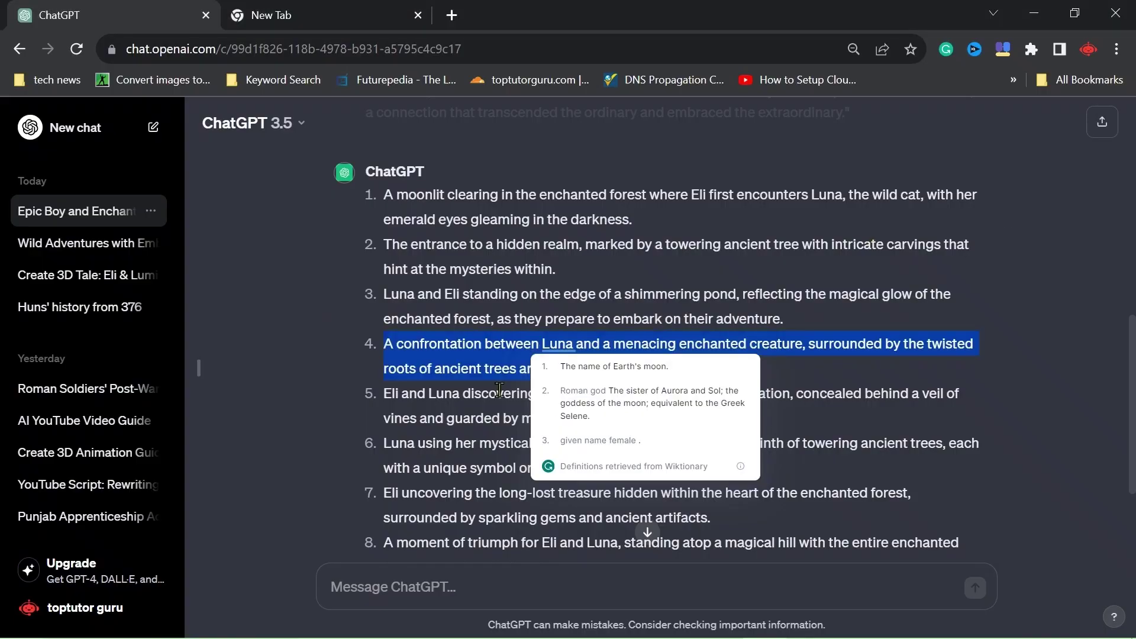
Copy the fifth ChatGPT prompt, about discovering the entrance to the forgotten civilization, and generate images from it in Leonardo.Ai.
{"action": "triple_click", "coordinate": [464, 409]}
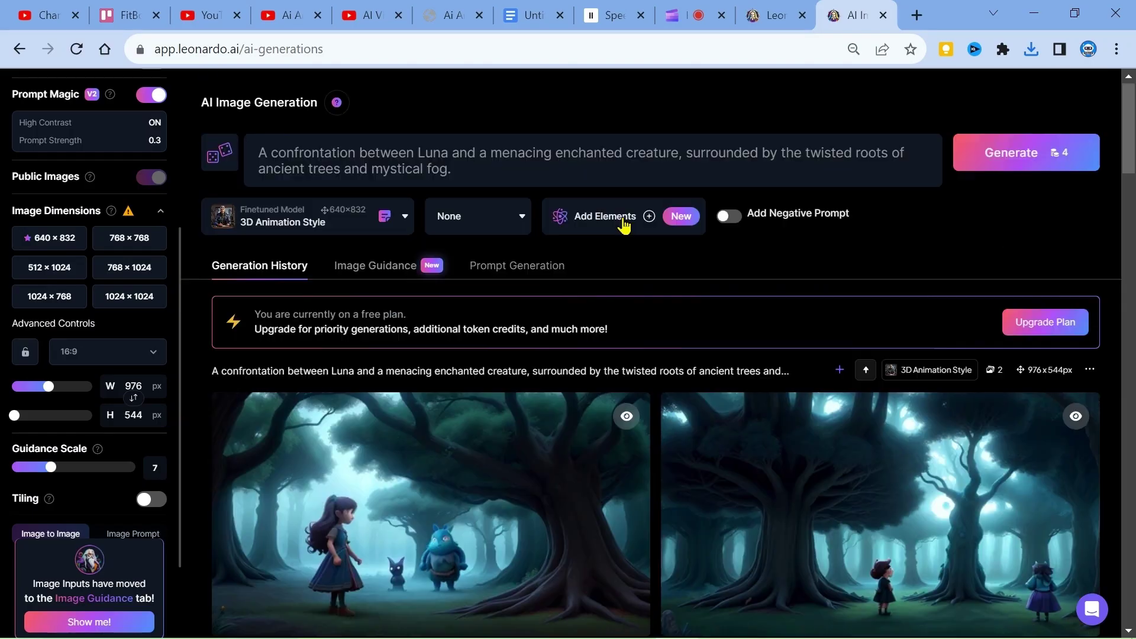
{"action": "key", "text": "ctrl+a"}
{"action": "key", "text": "ctrl+v"}
{"action": "left_click", "coordinate": [1060, 152]}
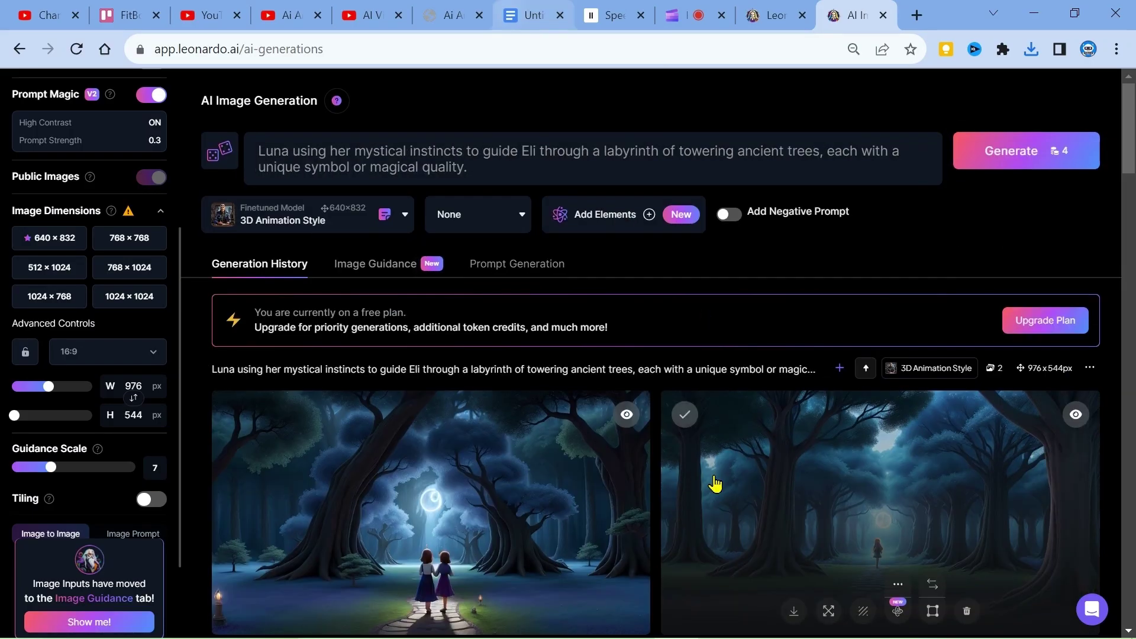
Download the first image generated for the prompt about Luna guiding Eli through a labyrinth of towering ancient trees.
{"action": "scroll", "coordinate": [715, 484], "scroll_direction": "down", "scroll_amount": 3}
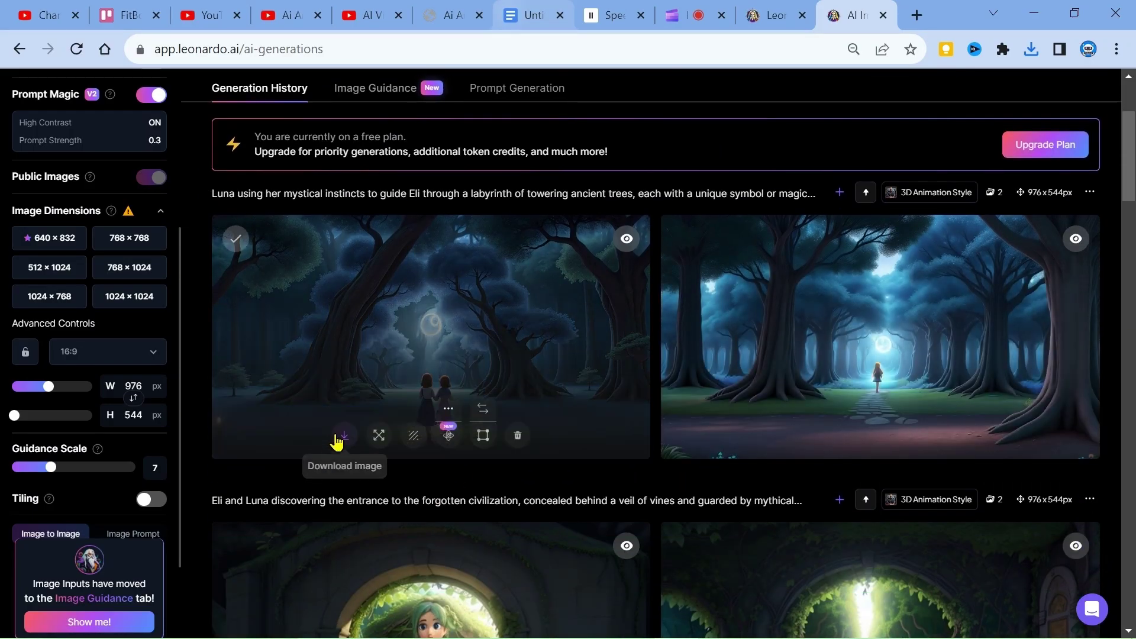
{"action": "left_click", "coordinate": [342, 438]}
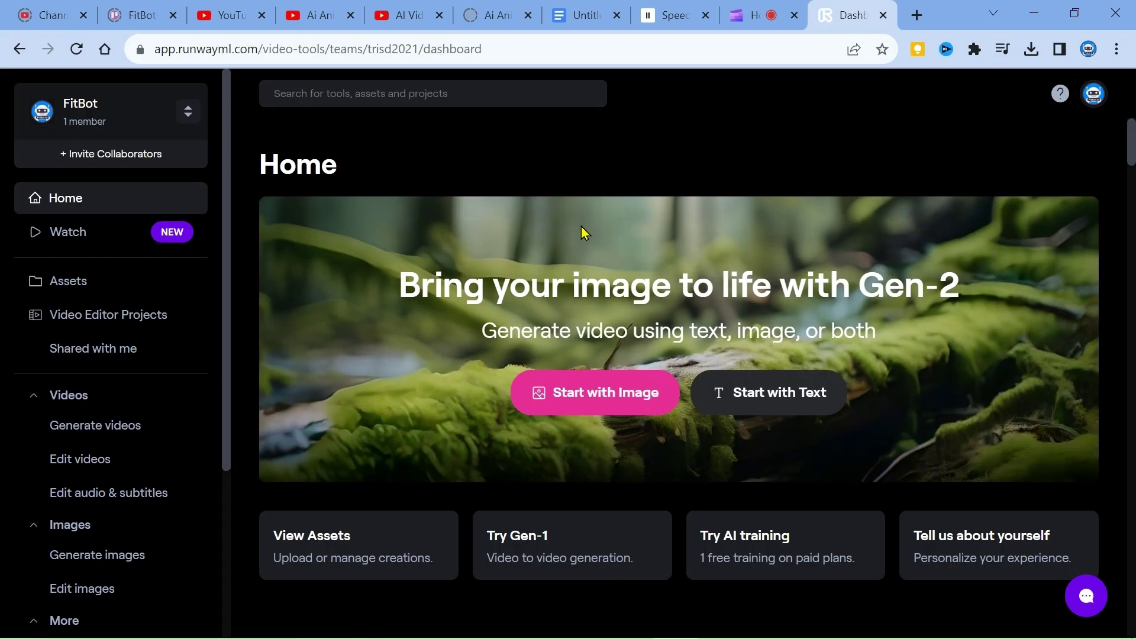
Switch to the Runway dashboard, look over its available tools and start a Gen-2 video generation from an image.
{"action": "scroll", "coordinate": [585, 233], "scroll_direction": "down", "scroll_amount": 5}
{"action": "scroll", "coordinate": [585, 232], "scroll_direction": "down", "scroll_amount": 8}
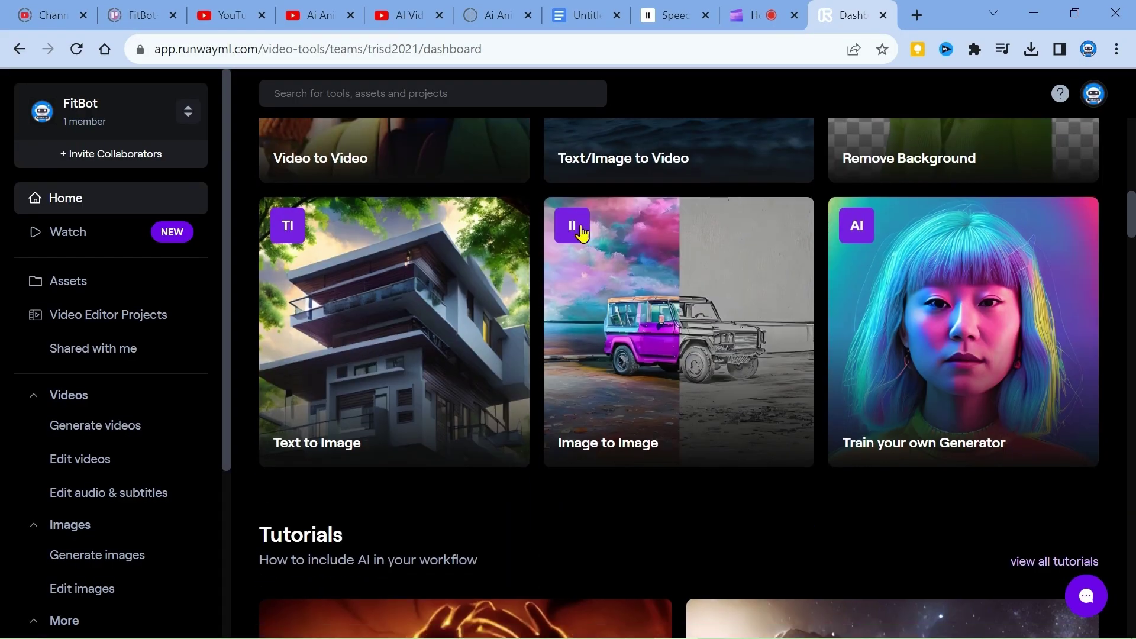
{"action": "scroll", "coordinate": [582, 233], "scroll_direction": "up", "scroll_amount": 10}
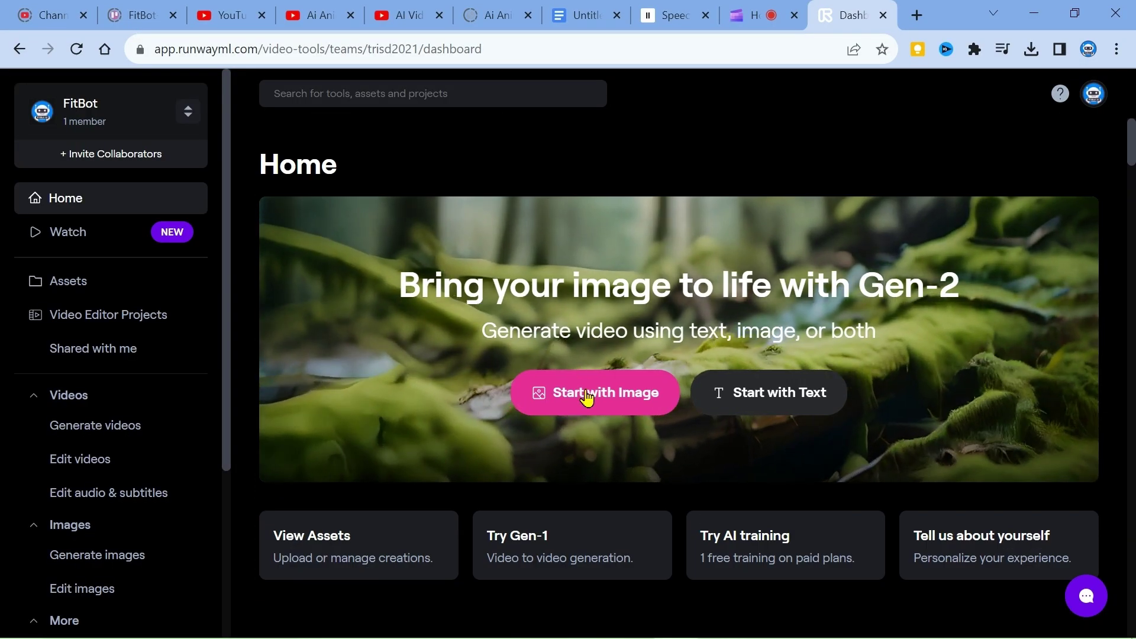
{"action": "left_click", "coordinate": [588, 399]}
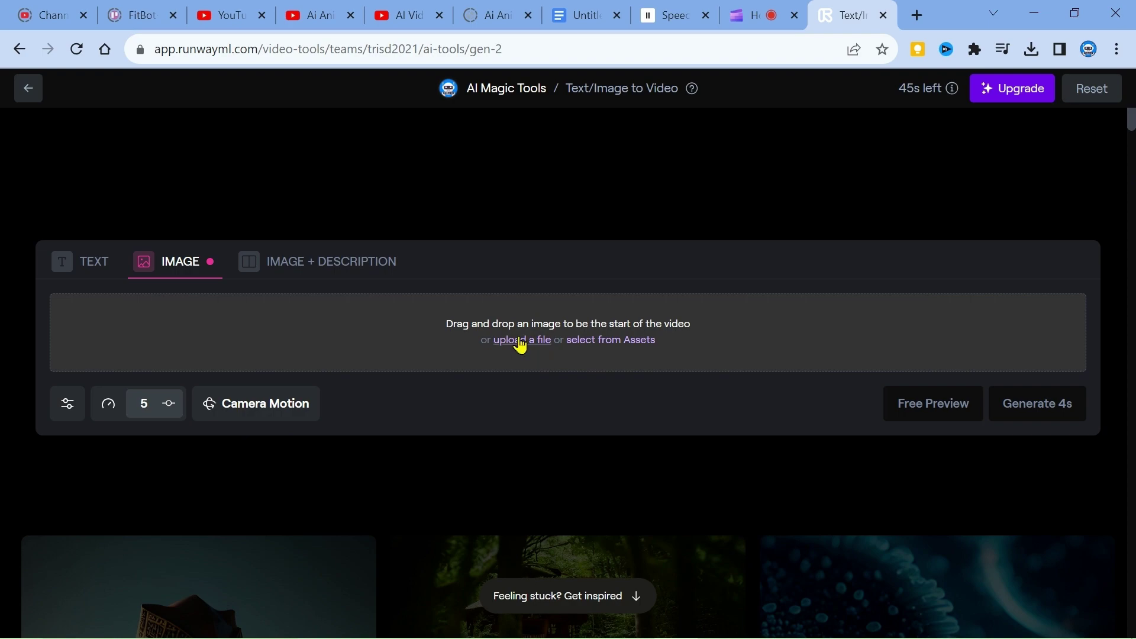
Upload the image 3D_Animation_Style_A_moonlit_clearing_in_the_enchanted_forest_0.jpg from the Download folder and generate a 4-second Gen-2 video from it.
{"action": "left_click", "coordinate": [521, 343]}
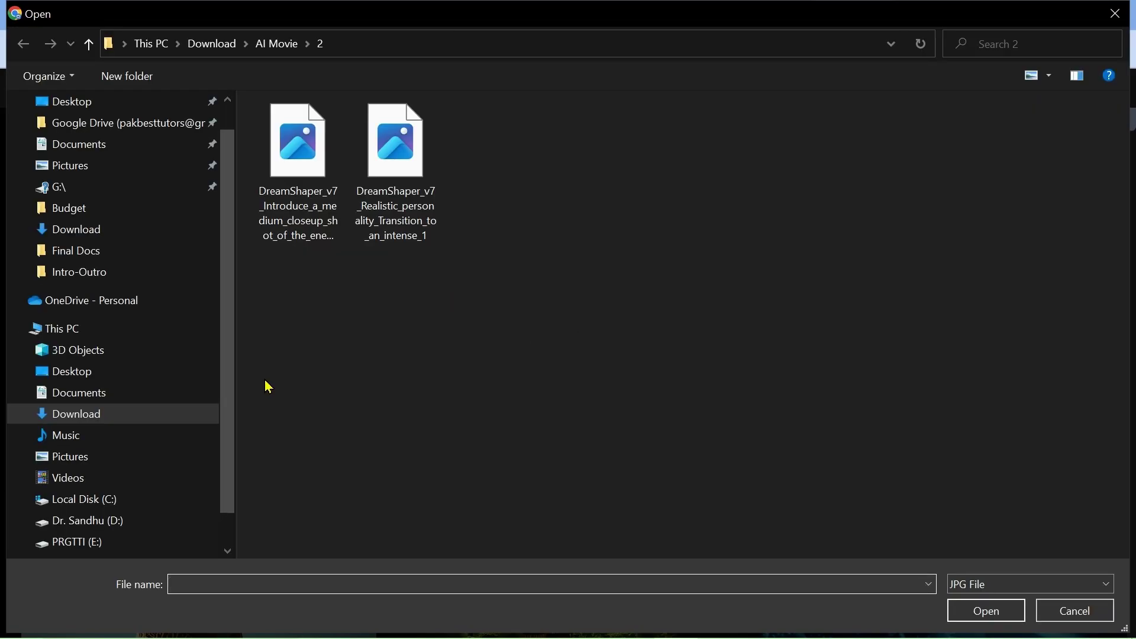
{"action": "left_click", "coordinate": [68, 414]}
{"action": "double_click", "coordinate": [348, 304]}
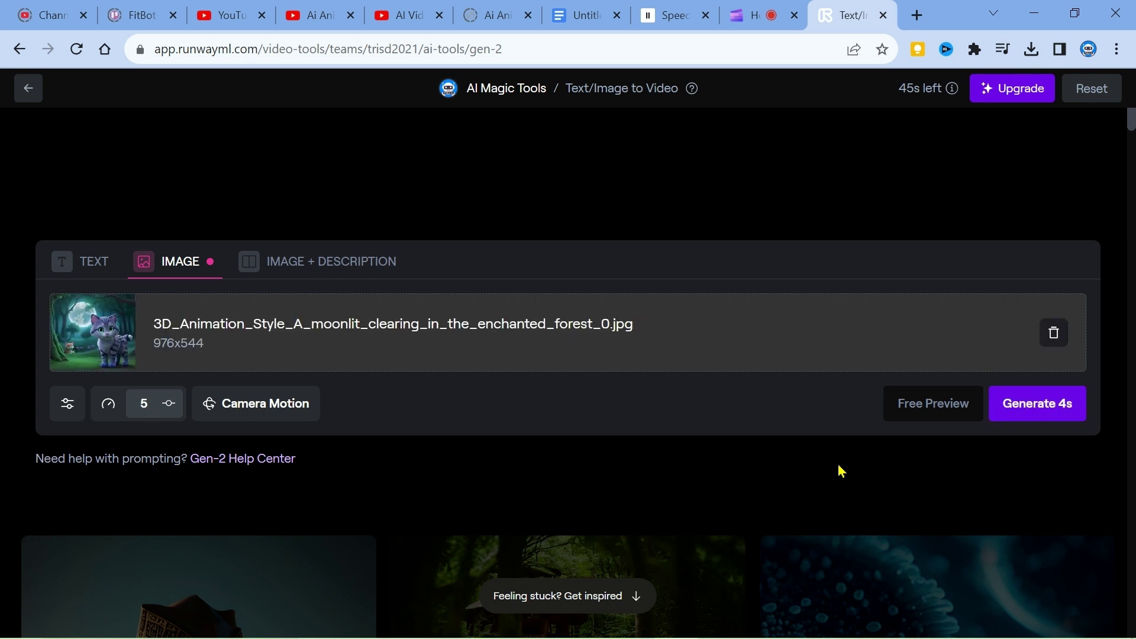
{"action": "left_click", "coordinate": [1035, 410]}
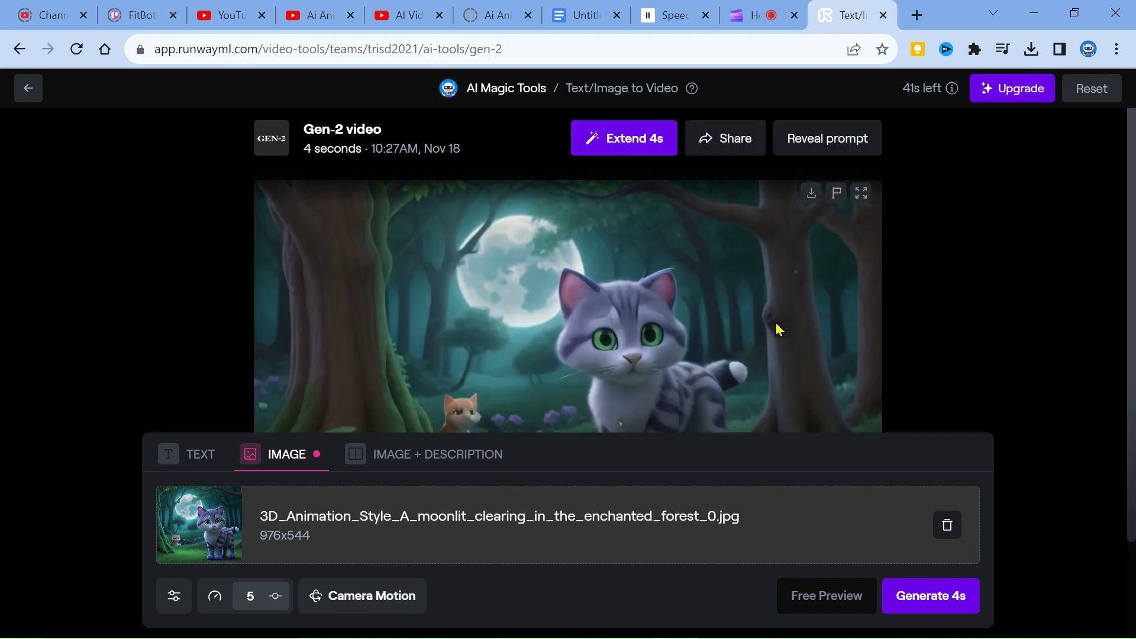
Play the generated moonlit cat video in full screen, return to the normal view and download the video.
{"action": "scroll", "coordinate": [776, 330], "scroll_direction": "down", "scroll_amount": 2}
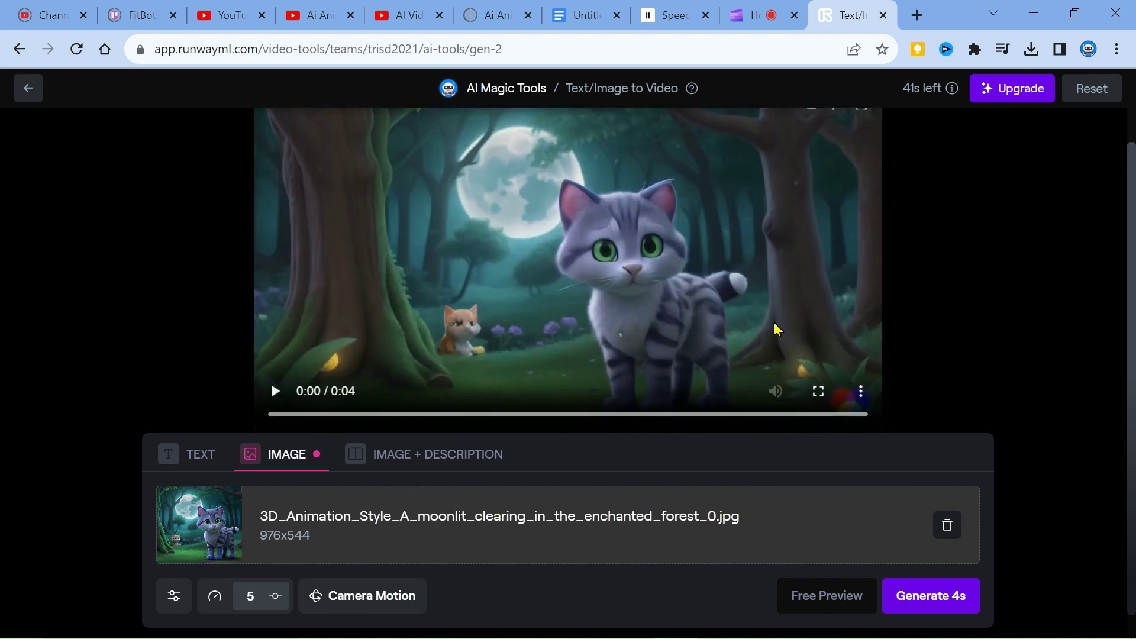
{"action": "scroll", "coordinate": [777, 330], "scroll_direction": "up", "scroll_amount": 1}
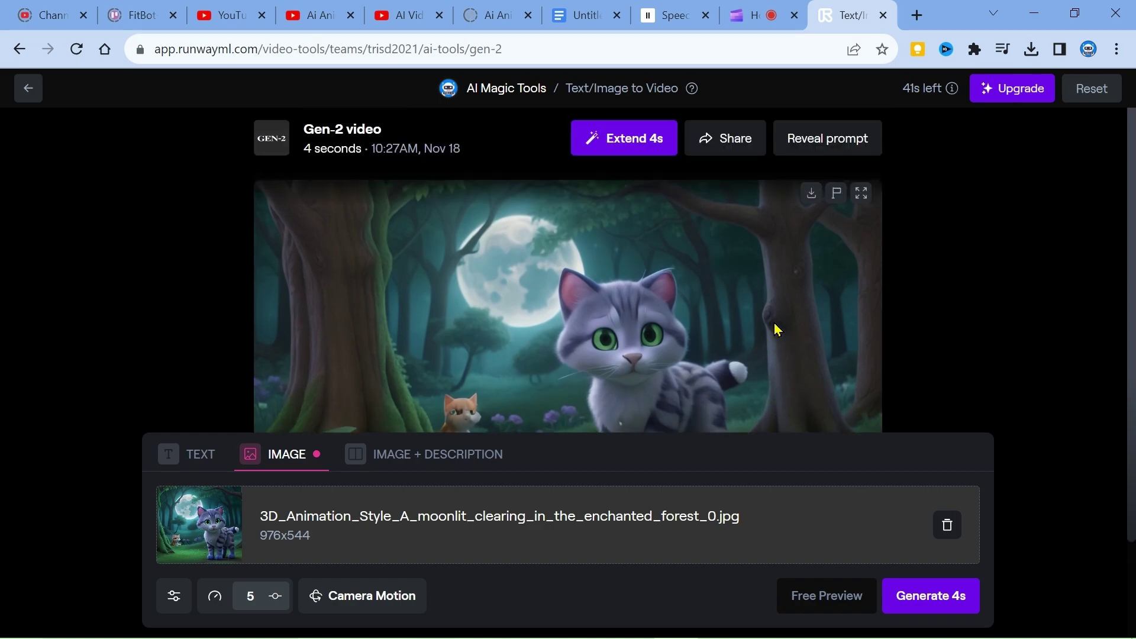
{"action": "left_click", "coordinate": [861, 194]}
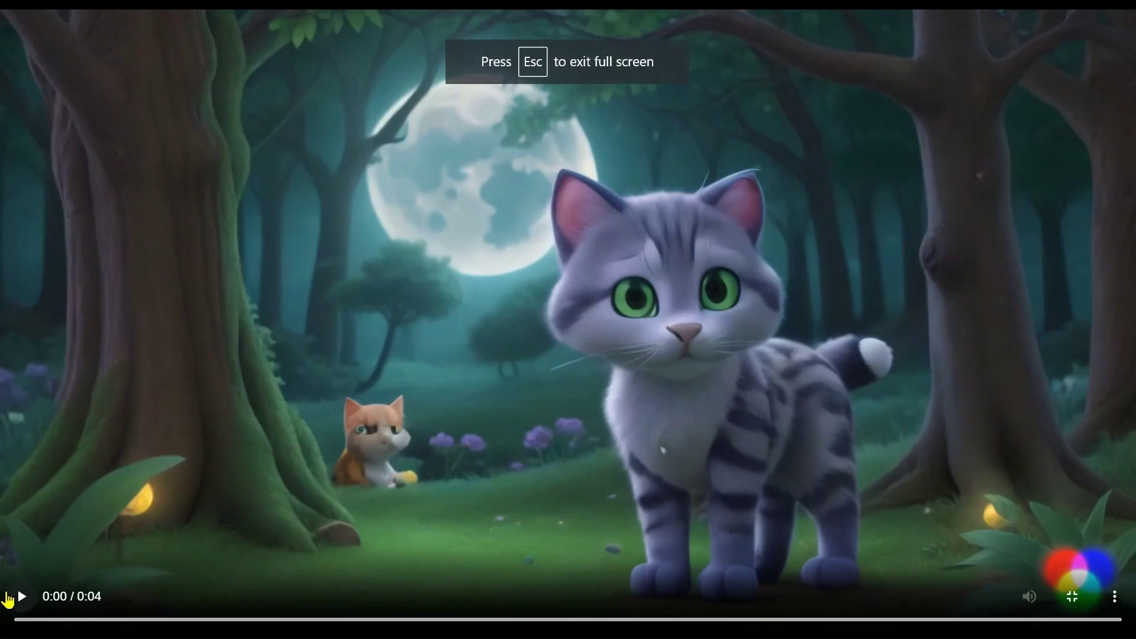
{"action": "left_click", "coordinate": [21, 597]}
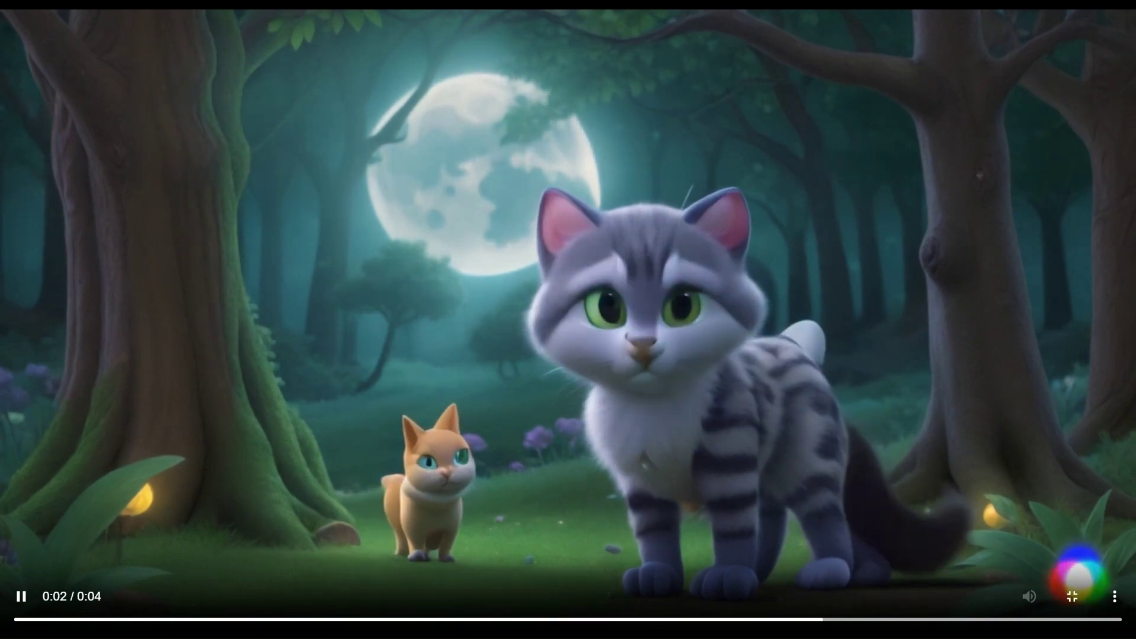
{"action": "key", "text": "Escape"}
{"action": "left_click", "coordinate": [812, 148]}
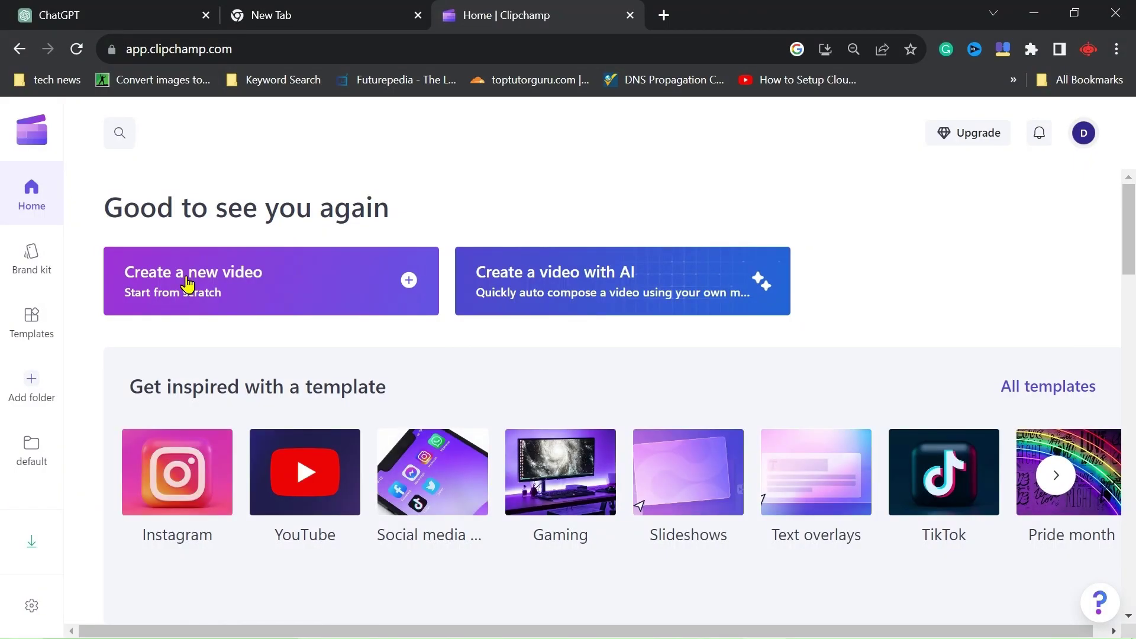
Start a new video in Clipchamp and copy the full story about Eli and Luna from the ChatGPT conversation.
{"action": "left_click", "coordinate": [189, 285]}
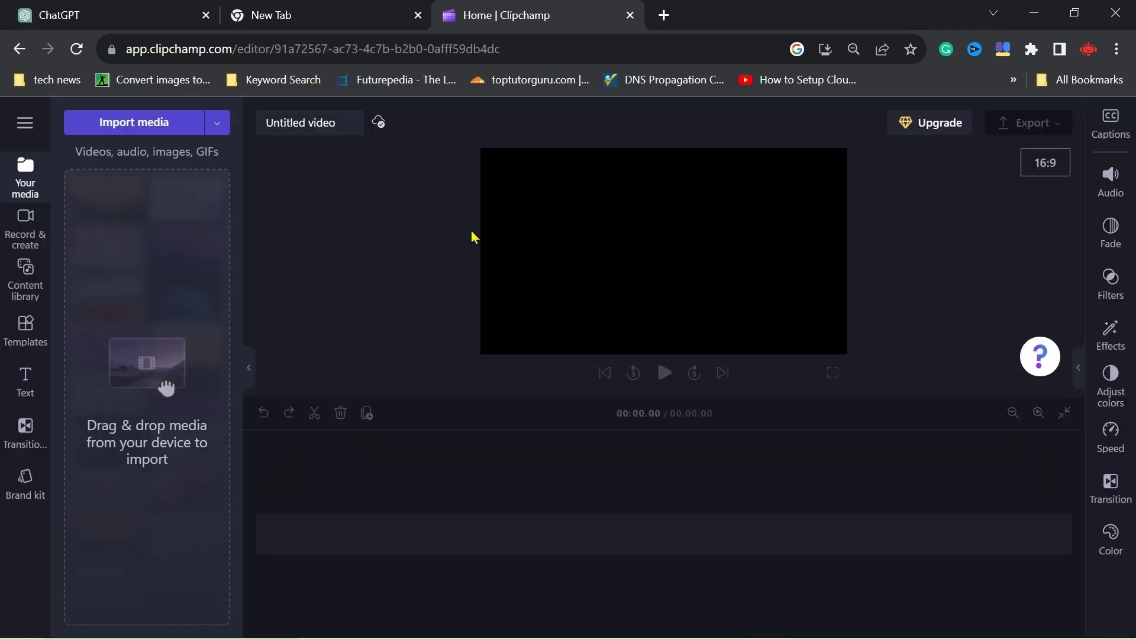
{"action": "left_click", "coordinate": [109, 16]}
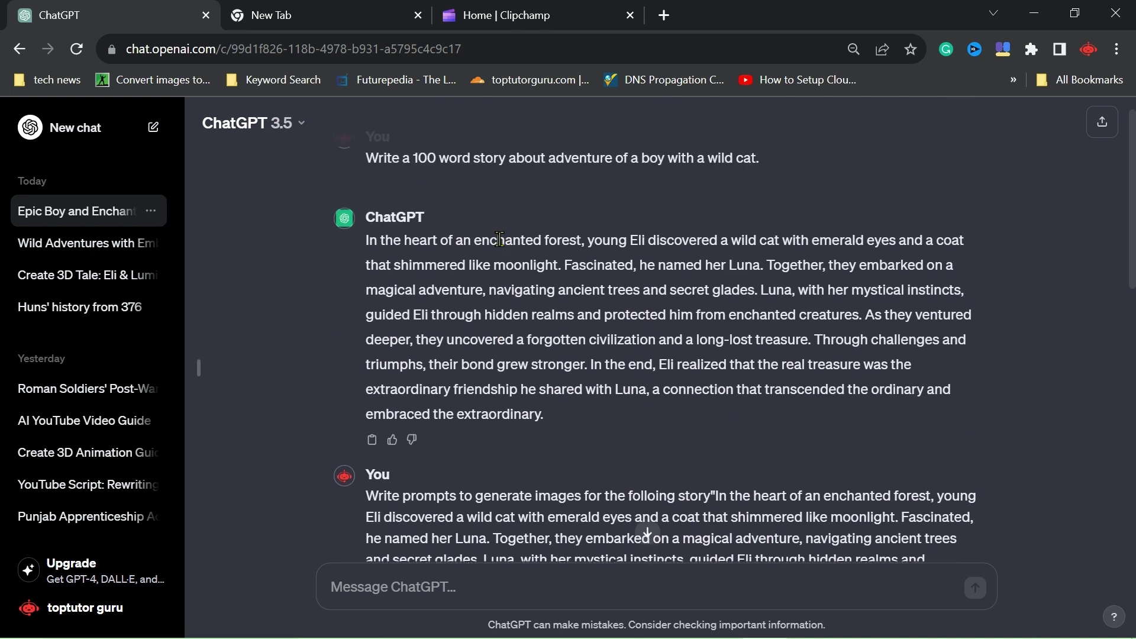
{"action": "scroll", "coordinate": [500, 242], "scroll_direction": "up", "scroll_amount": 2}
{"action": "left_click_drag", "start_coordinate": [545, 417], "coordinate": [363, 254]}
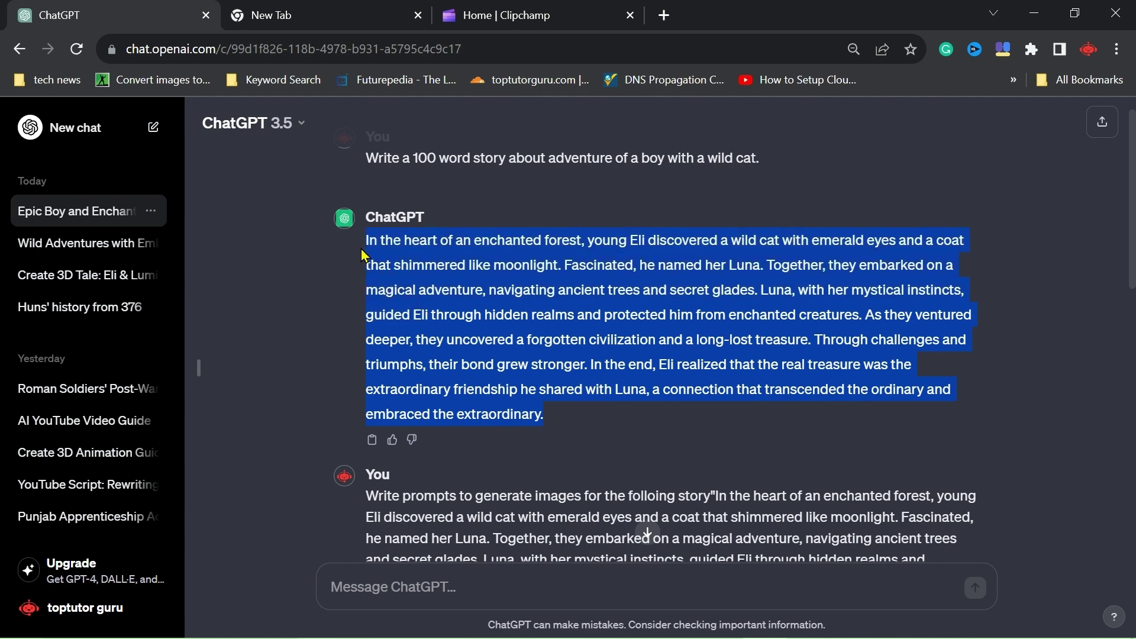
Set up a text-to-speech voiceover in Clipchamp with the copied story as its text and Christopher as the voice.
{"action": "left_click", "coordinate": [538, 12]}
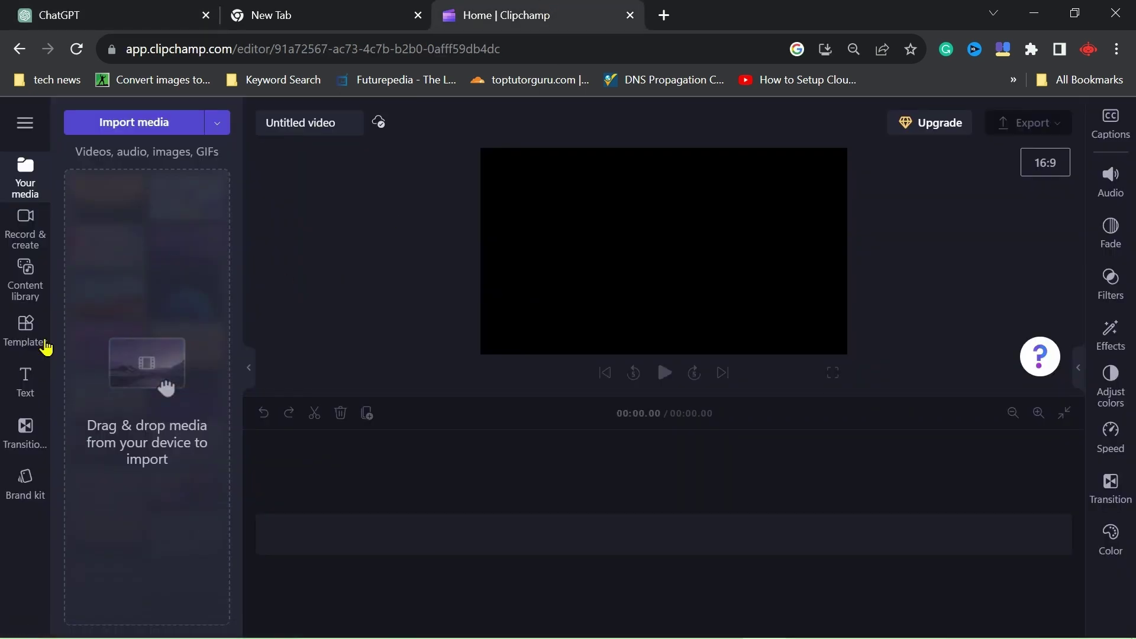
{"action": "left_click", "coordinate": [34, 229]}
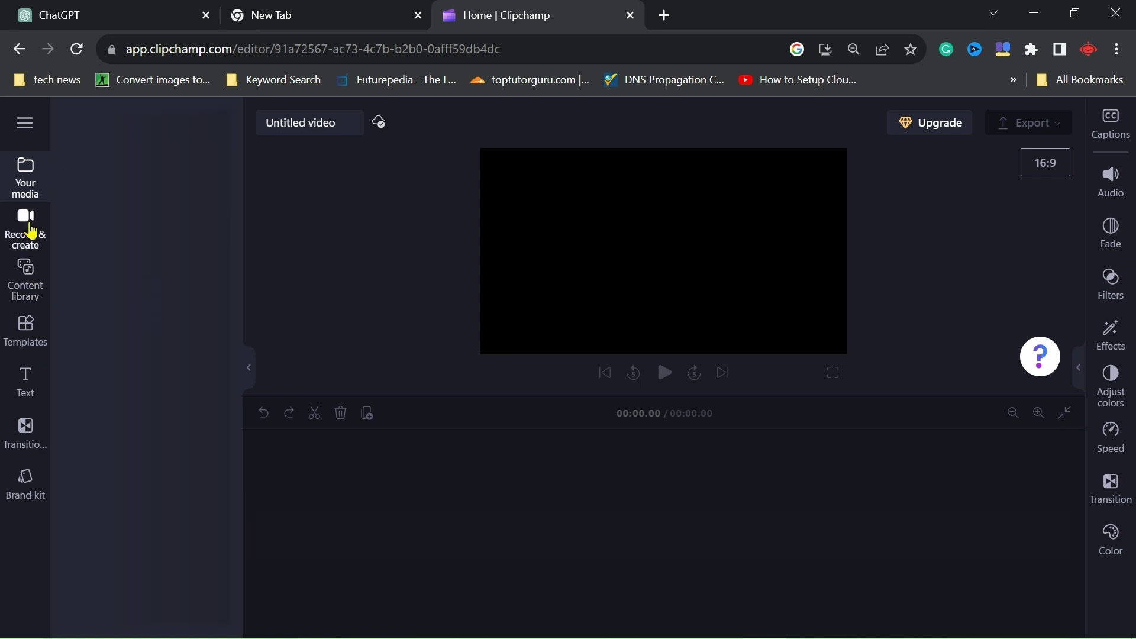
{"action": "left_click", "coordinate": [152, 474]}
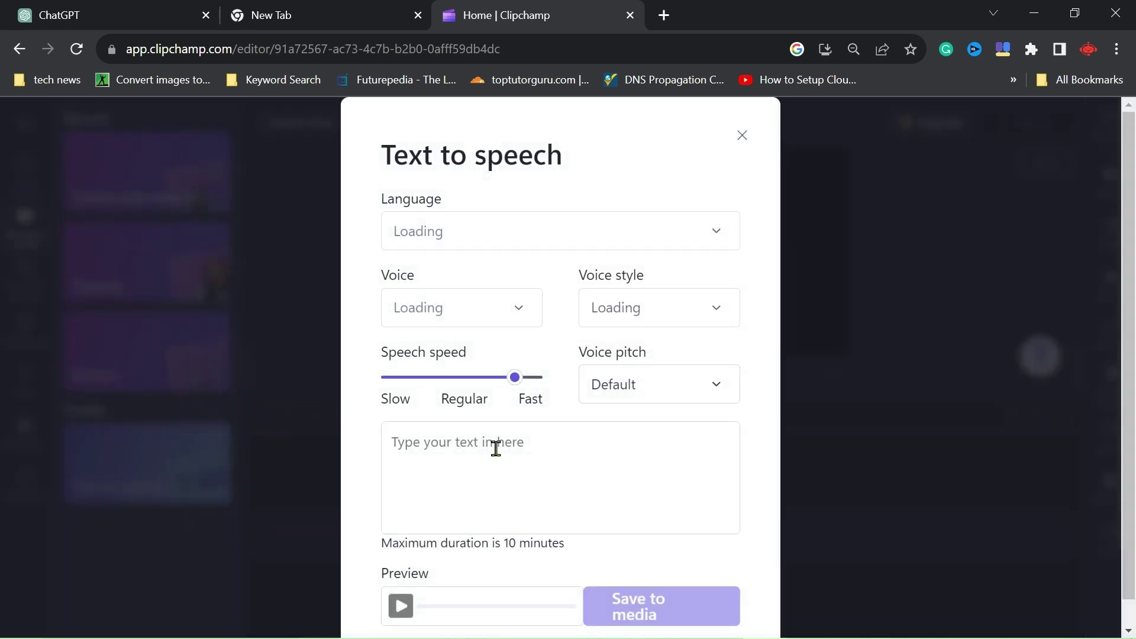
{"action": "left_click", "coordinate": [496, 448]}
{"action": "key", "text": "ctrl+v"}
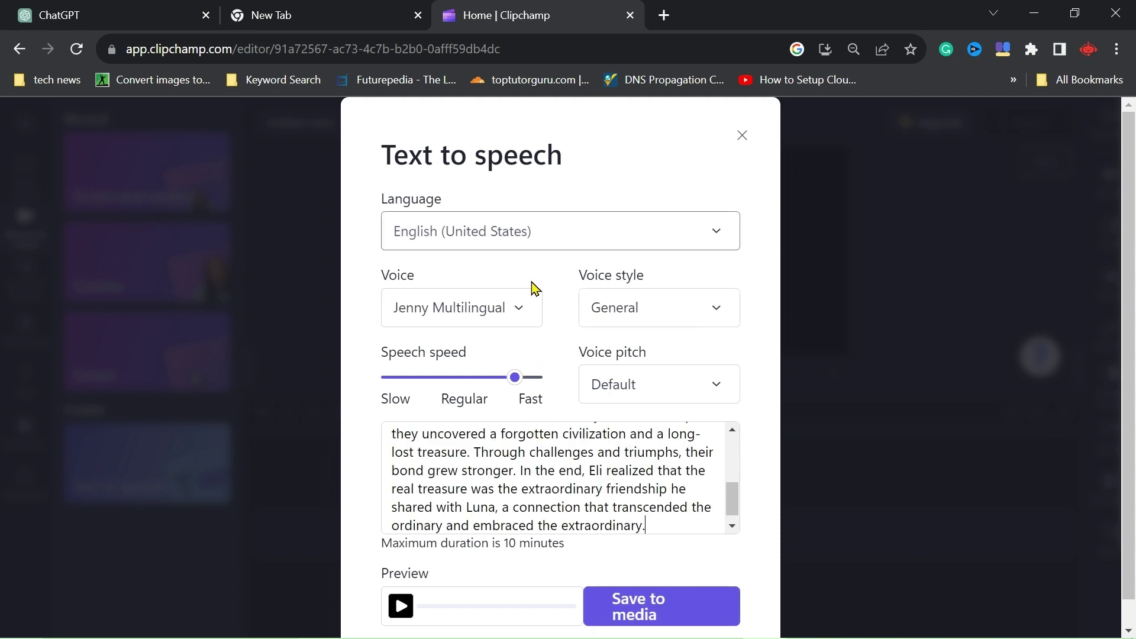
{"action": "left_click", "coordinate": [525, 311]}
{"action": "scroll", "coordinate": [476, 482], "scroll_direction": "down", "scroll_amount": 3}
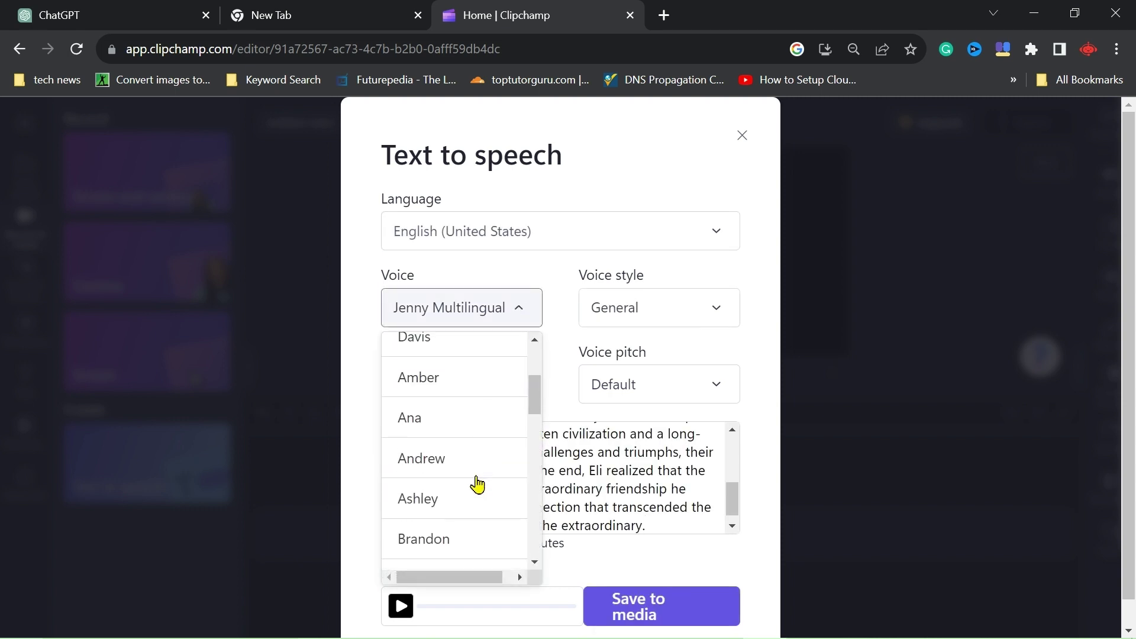
{"action": "scroll", "coordinate": [477, 483], "scroll_direction": "down", "scroll_amount": 3}
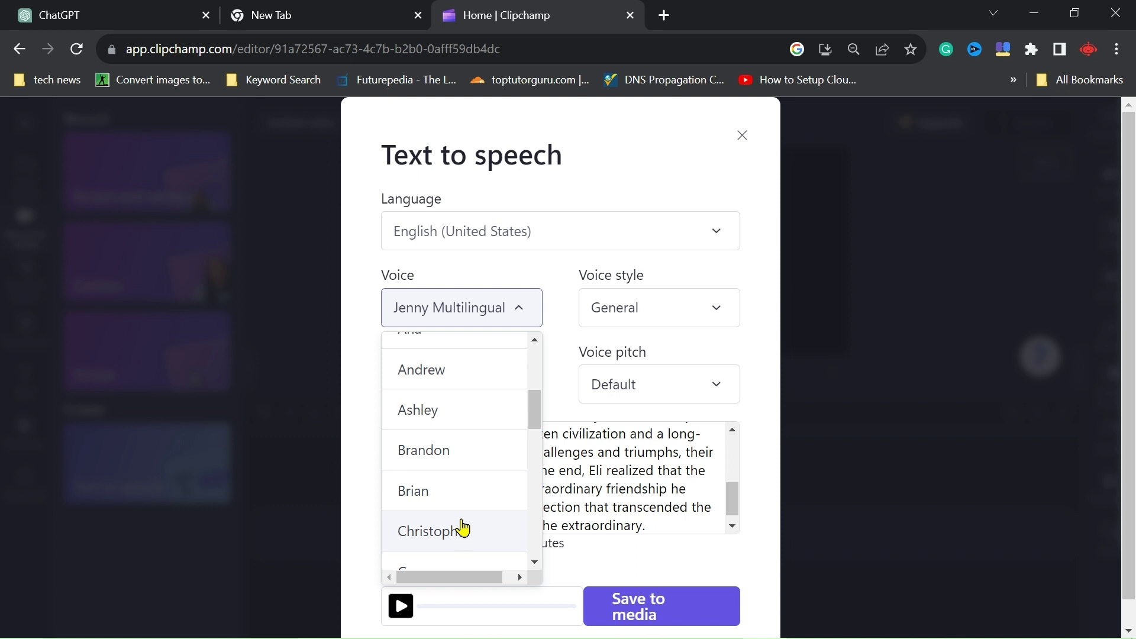
{"action": "left_click", "coordinate": [464, 528]}
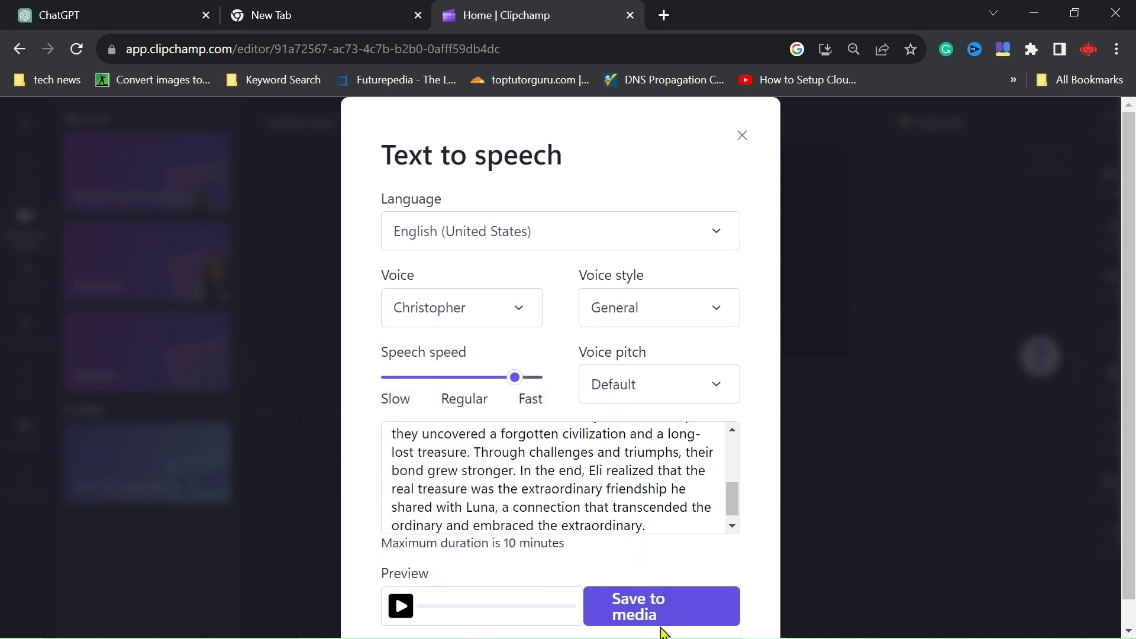
Save the voiceover to the project media and place it at the start of the timeline for playback.
{"action": "left_click", "coordinate": [658, 620]}
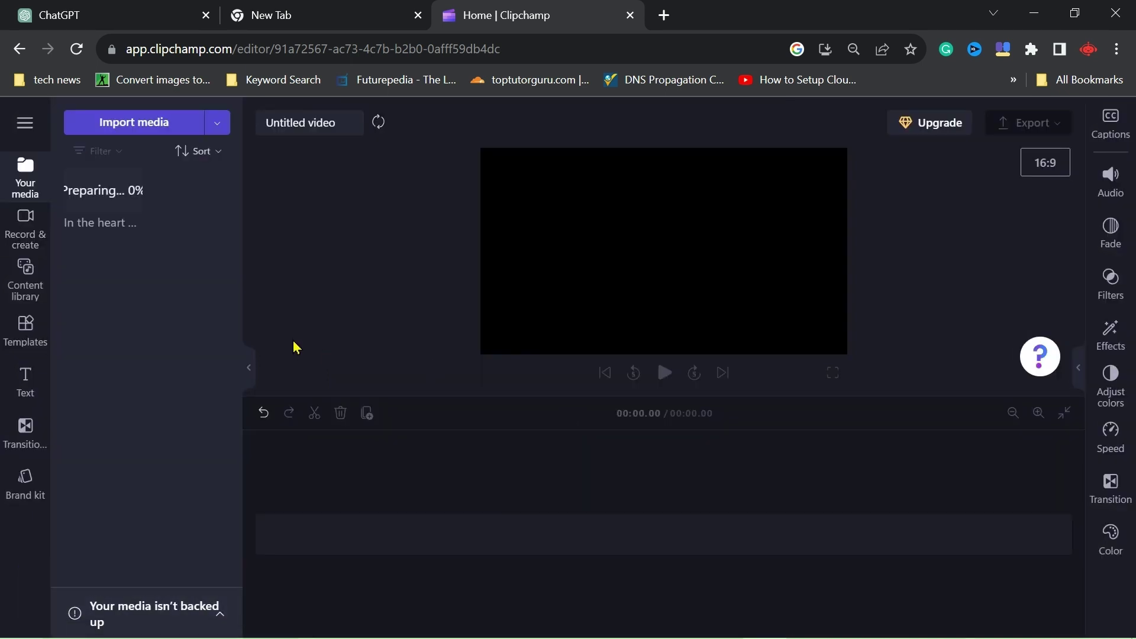
{"action": "left_click_drag", "start_coordinate": [104, 196], "coordinate": [683, 535]}
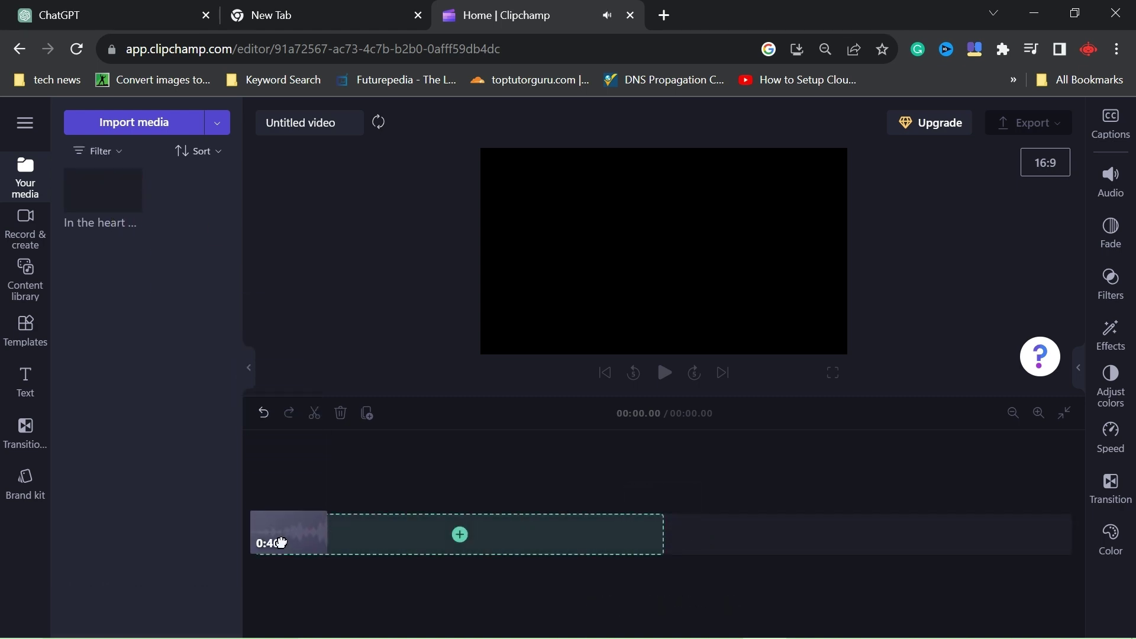
{"action": "left_click", "coordinate": [665, 372]}
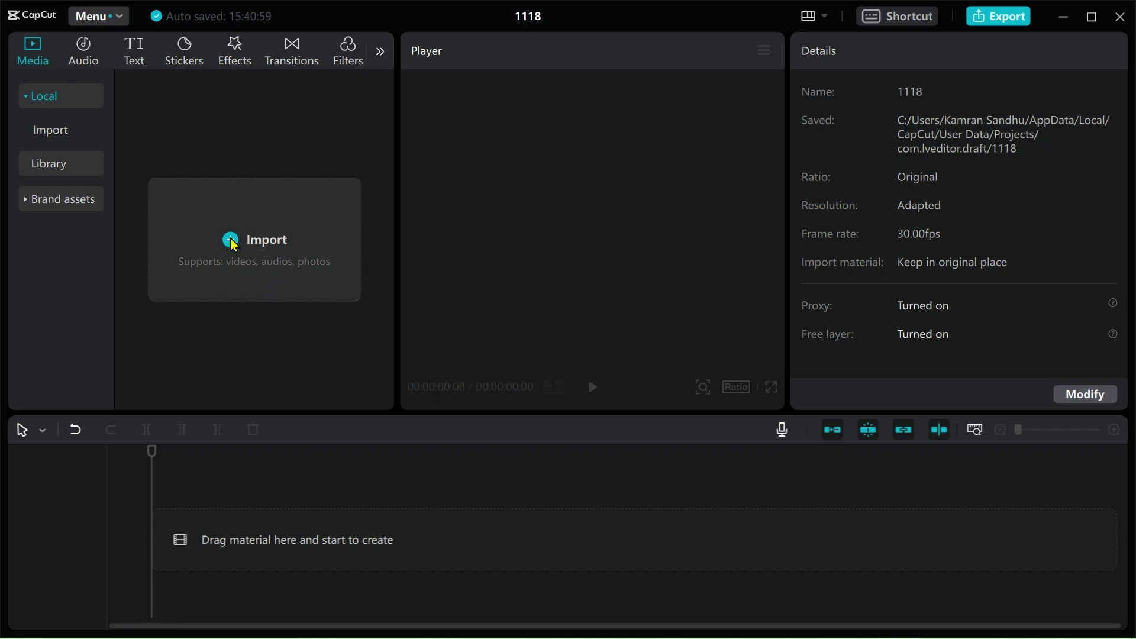
Switch to CapCut and import the file "voice over - Made with Clipchamp" as extracted audio.
{"action": "left_click", "coordinate": [89, 58]}
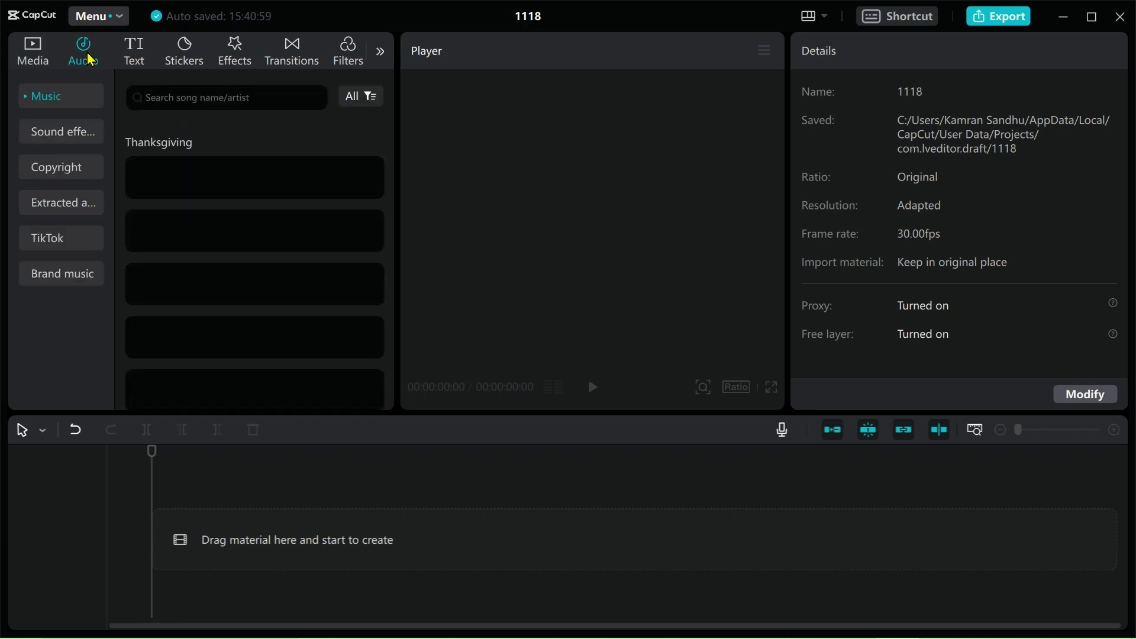
{"action": "left_click", "coordinate": [53, 204]}
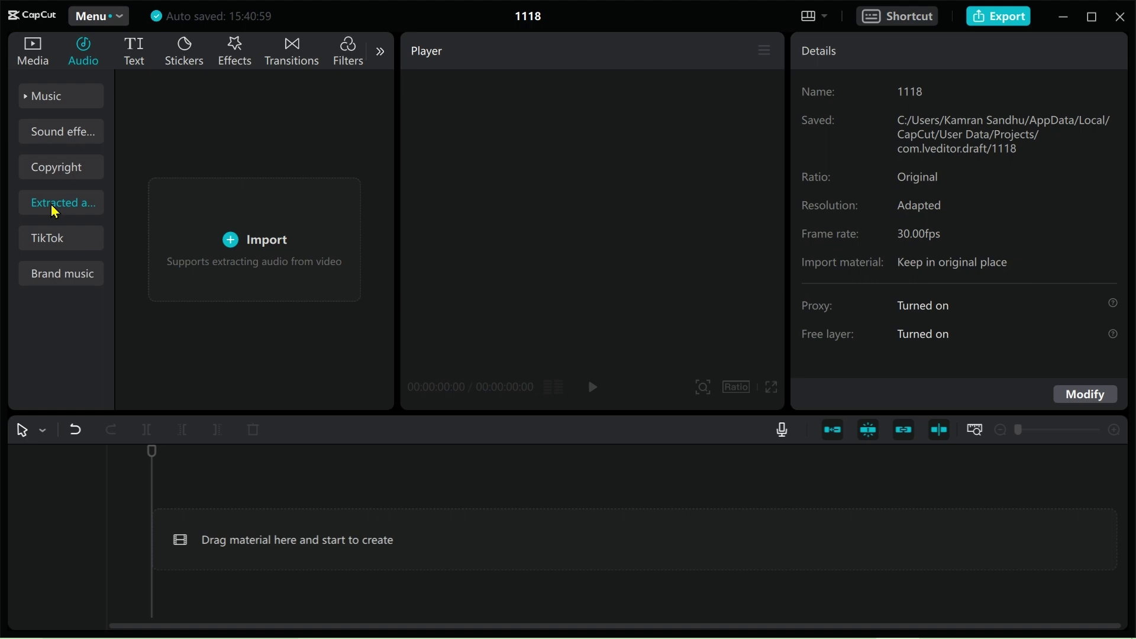
{"action": "left_click", "coordinate": [232, 241]}
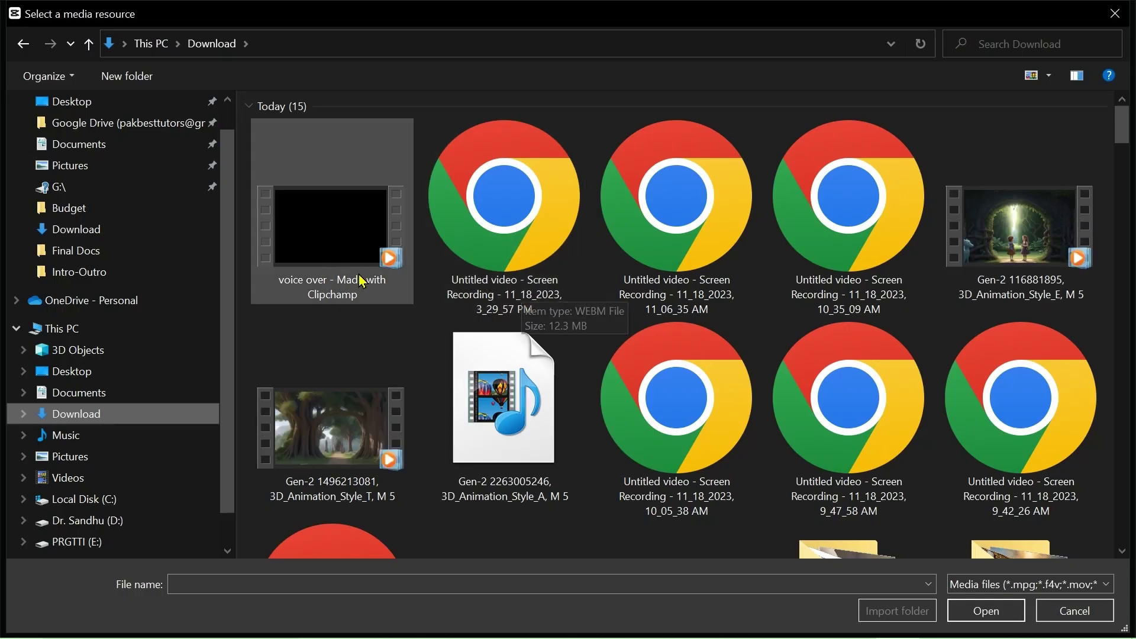
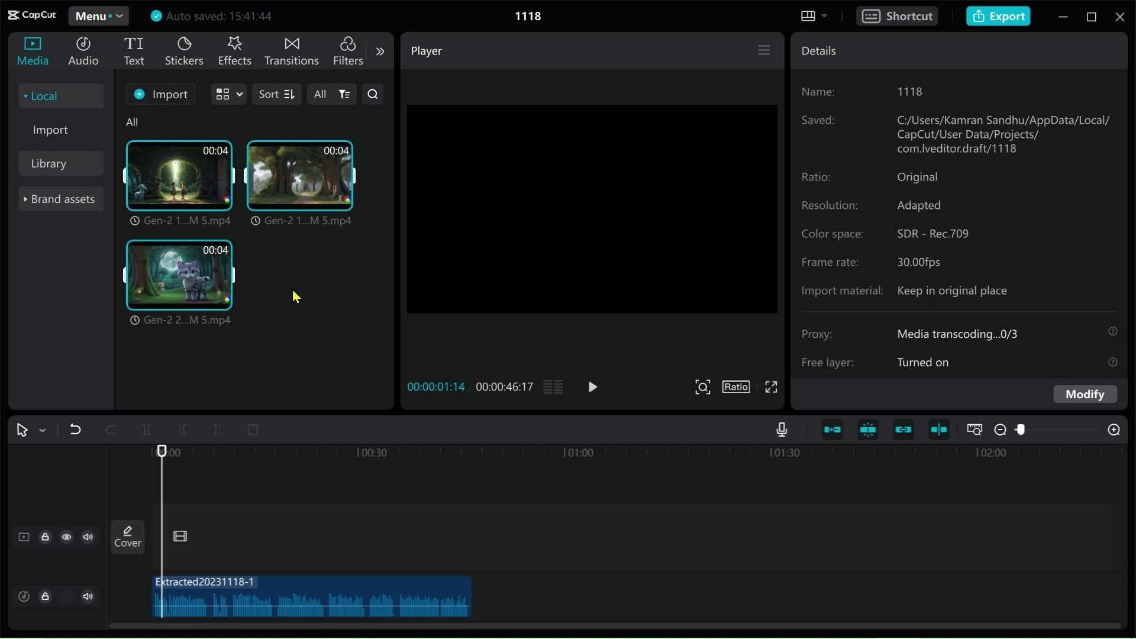
Place the three Gen-2 clips on the video track in sequence: moonlit cat, tree-lined forest path, glowing gateway.
{"action": "left_click_drag", "start_coordinate": [179, 275], "coordinate": [273, 532]}
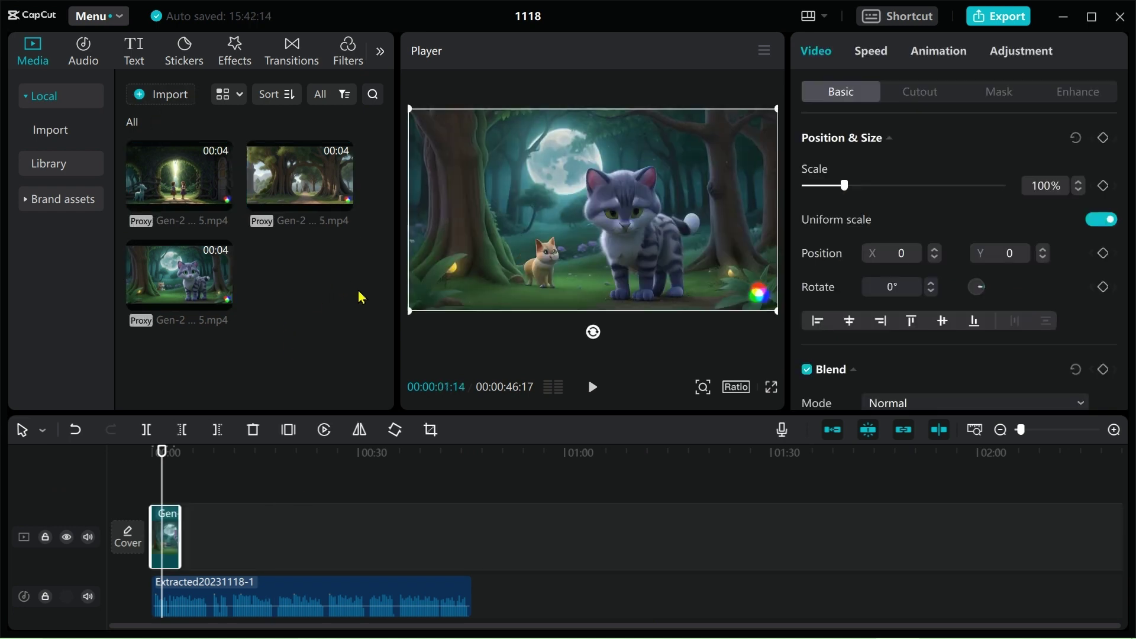
{"action": "left_click_drag", "start_coordinate": [304, 193], "coordinate": [190, 531]}
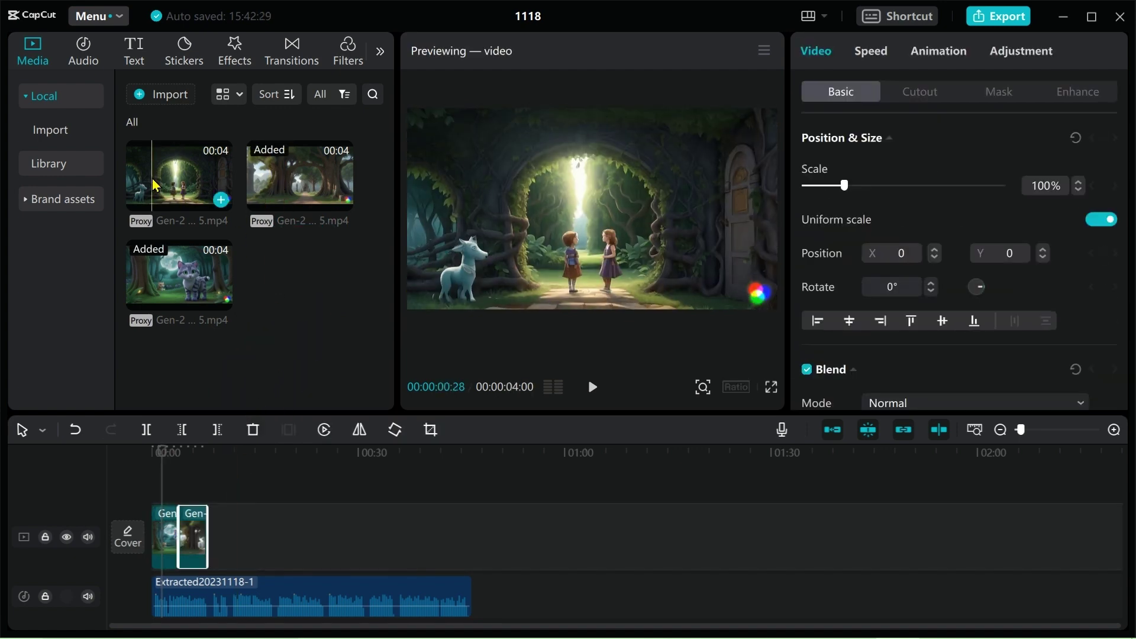
{"action": "left_click_drag", "start_coordinate": [195, 187], "coordinate": [211, 541]}
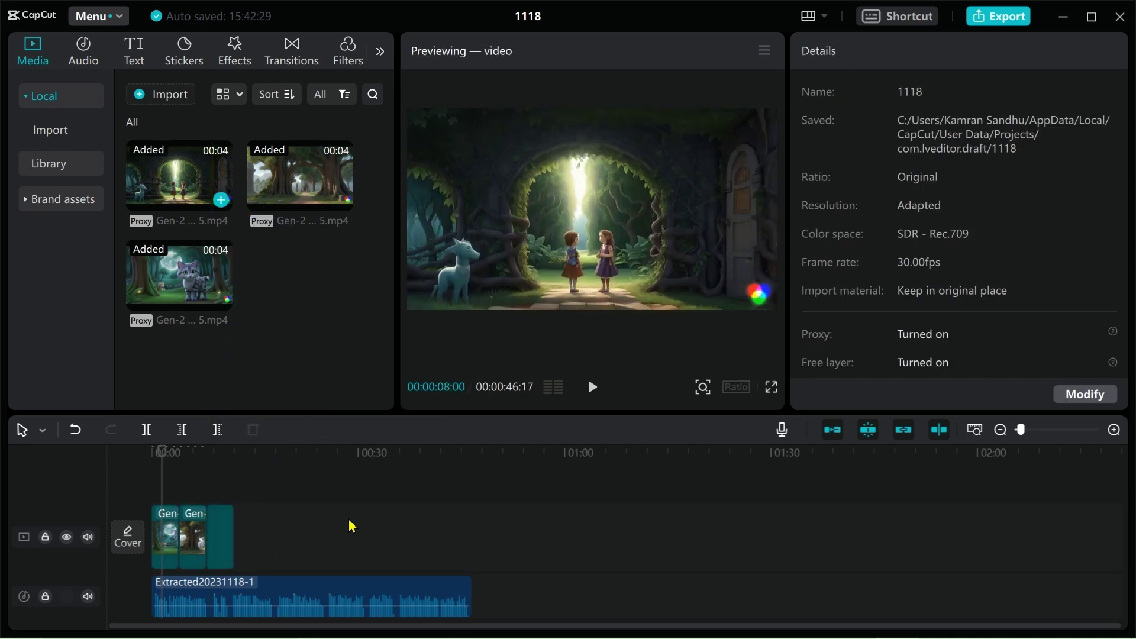
{"action": "left_click", "coordinate": [306, 525]}
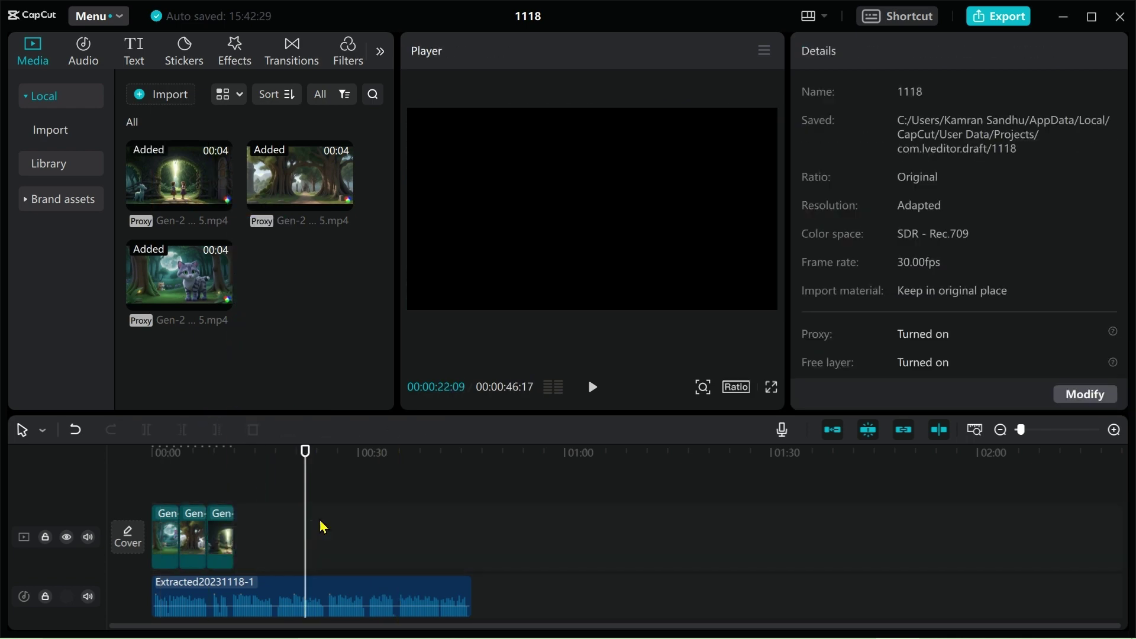
Slow the first clip, the moonlit cat, to 0.7x speed.
{"action": "left_click", "coordinate": [221, 536]}
{"action": "left_click", "coordinate": [166, 538]}
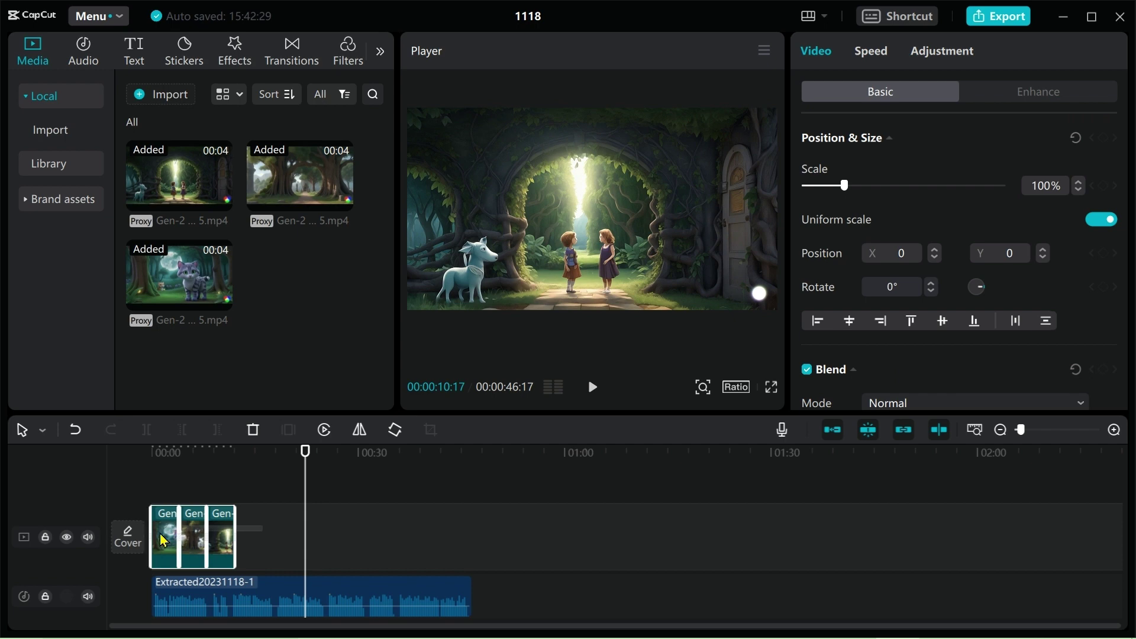
{"action": "left_click", "coordinate": [882, 50]}
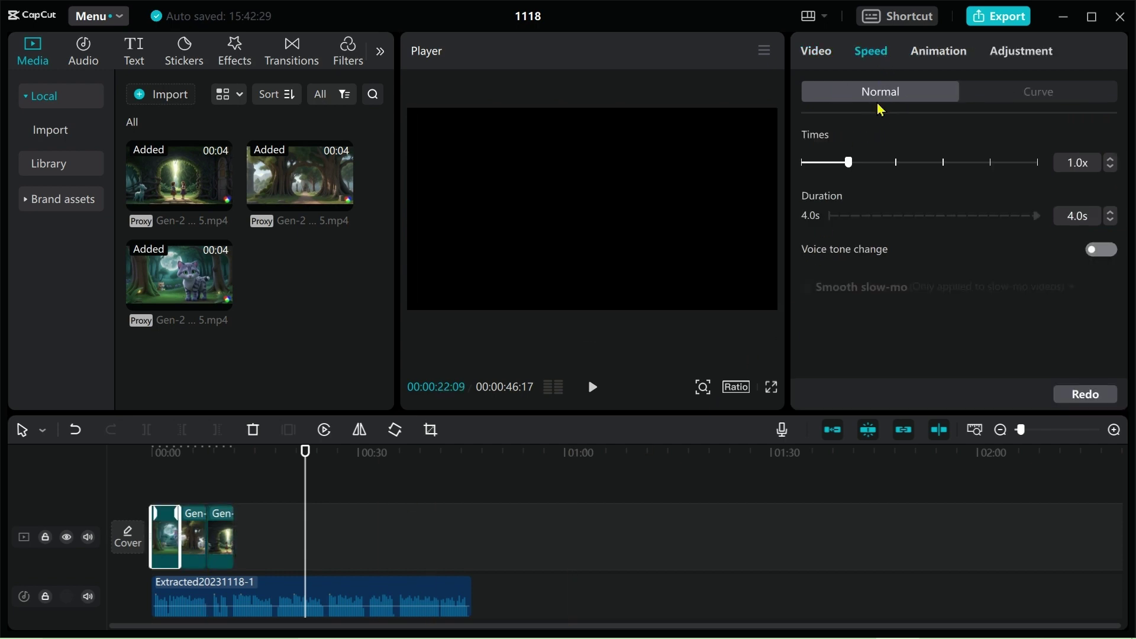
{"action": "left_click", "coordinate": [1111, 169]}
{"action": "left_click", "coordinate": [1111, 169]}
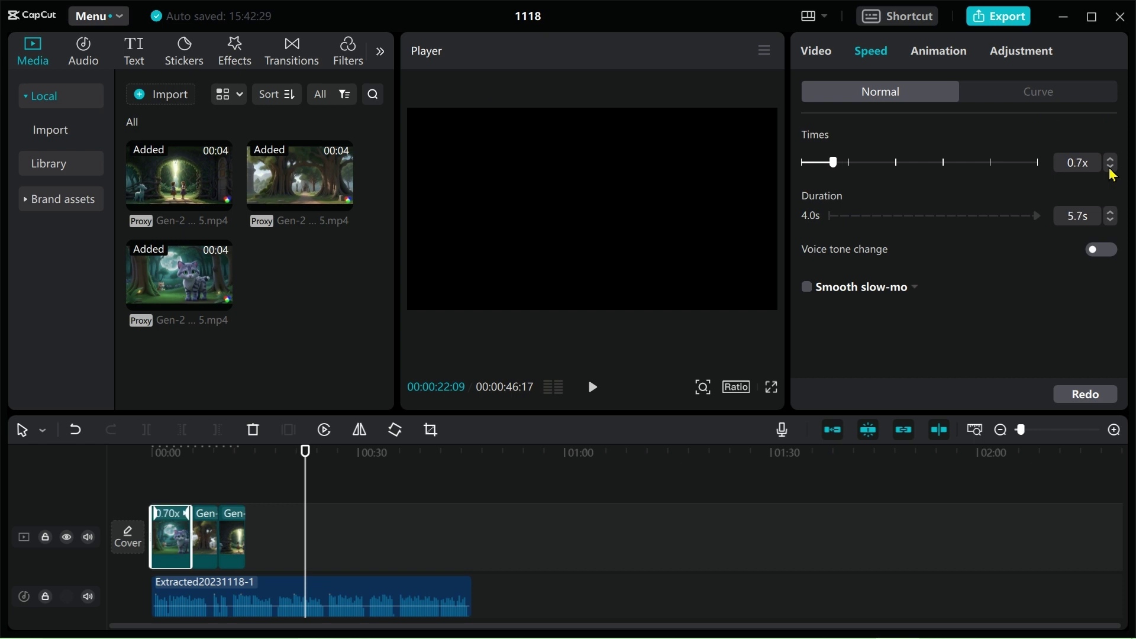
Slow the second clip, the tree-lined forest path, to 0.7x speed.
{"action": "left_click", "coordinate": [204, 539]}
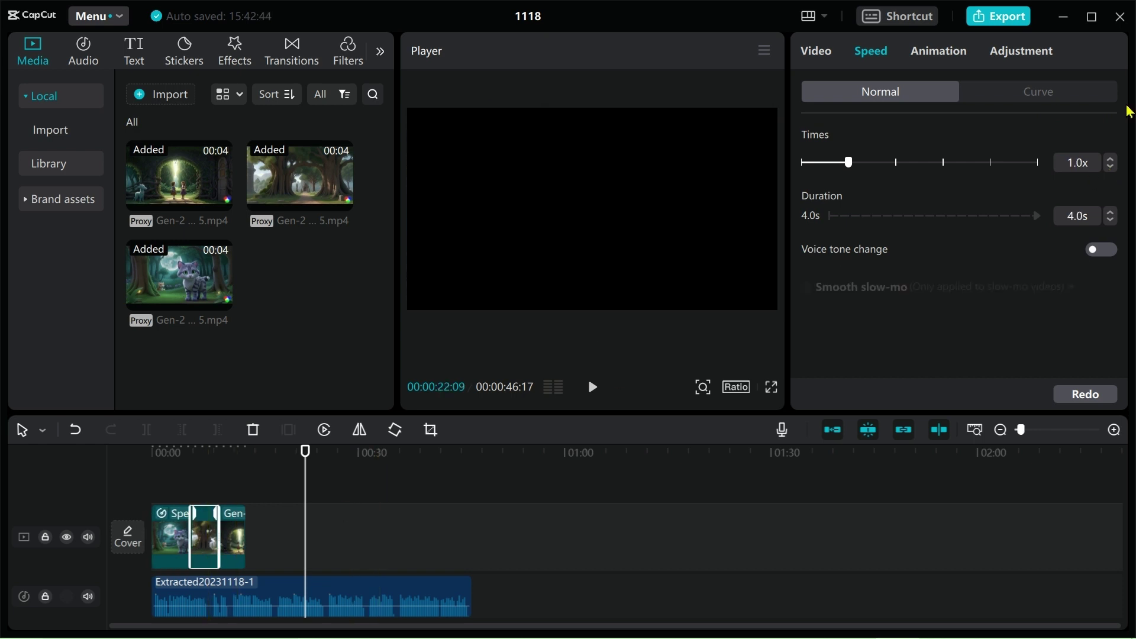
{"action": "left_click", "coordinate": [1112, 168]}
{"action": "left_click", "coordinate": [1112, 168]}
{"action": "left_click", "coordinate": [1112, 167]}
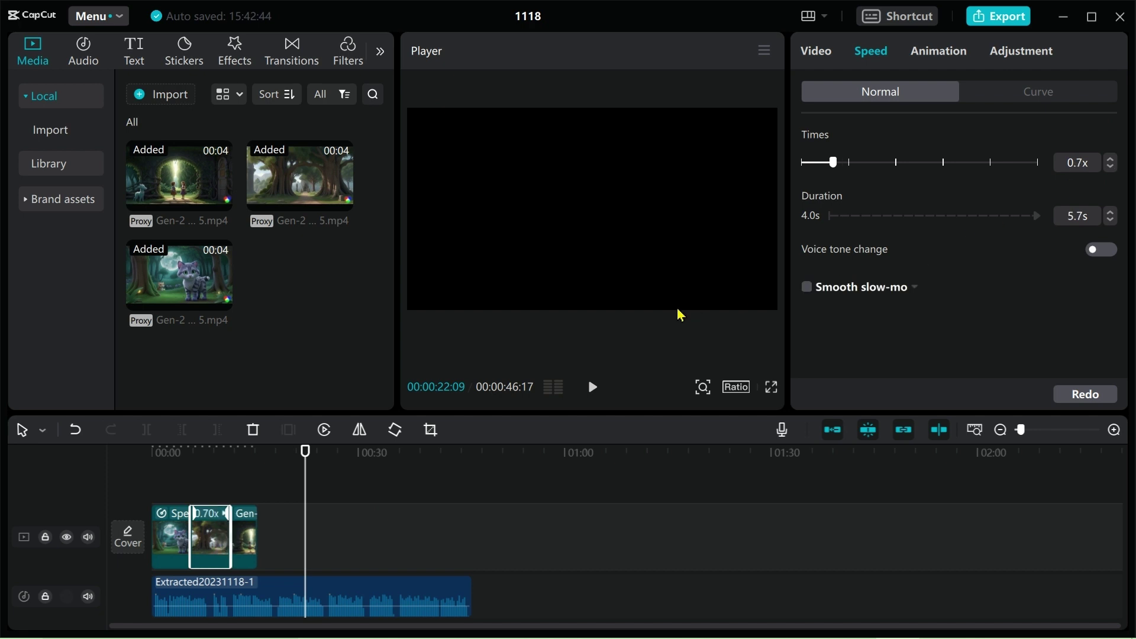
Slow the third clip, the glowing gateway, to 0.6x speed.
{"action": "left_click", "coordinate": [244, 536]}
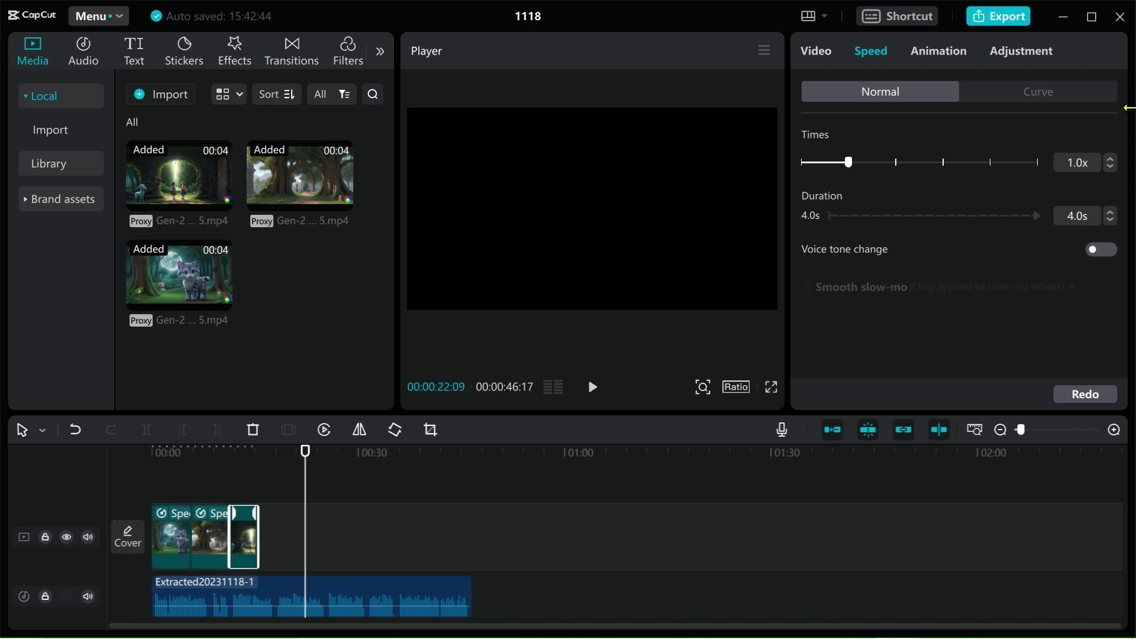
{"action": "left_click", "coordinate": [1112, 168]}
{"action": "left_click", "coordinate": [1112, 168]}
{"action": "left_click", "coordinate": [1112, 168]}
{"action": "left_click", "coordinate": [1112, 168]}
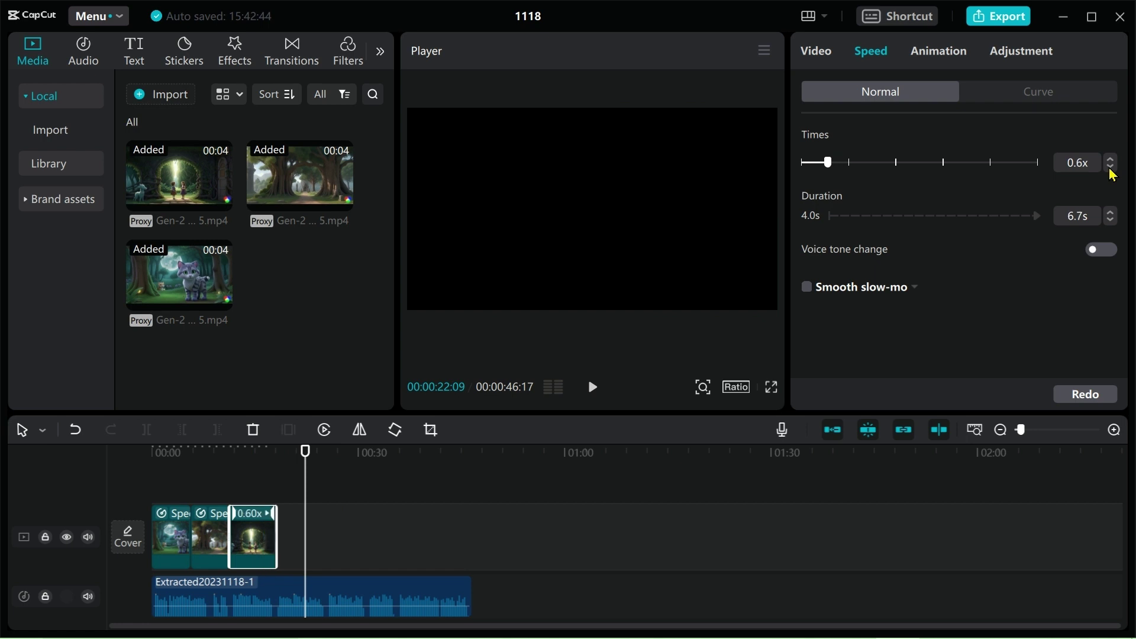
Play the assembled video full screen from the beginning.
{"action": "left_click", "coordinate": [772, 387]}
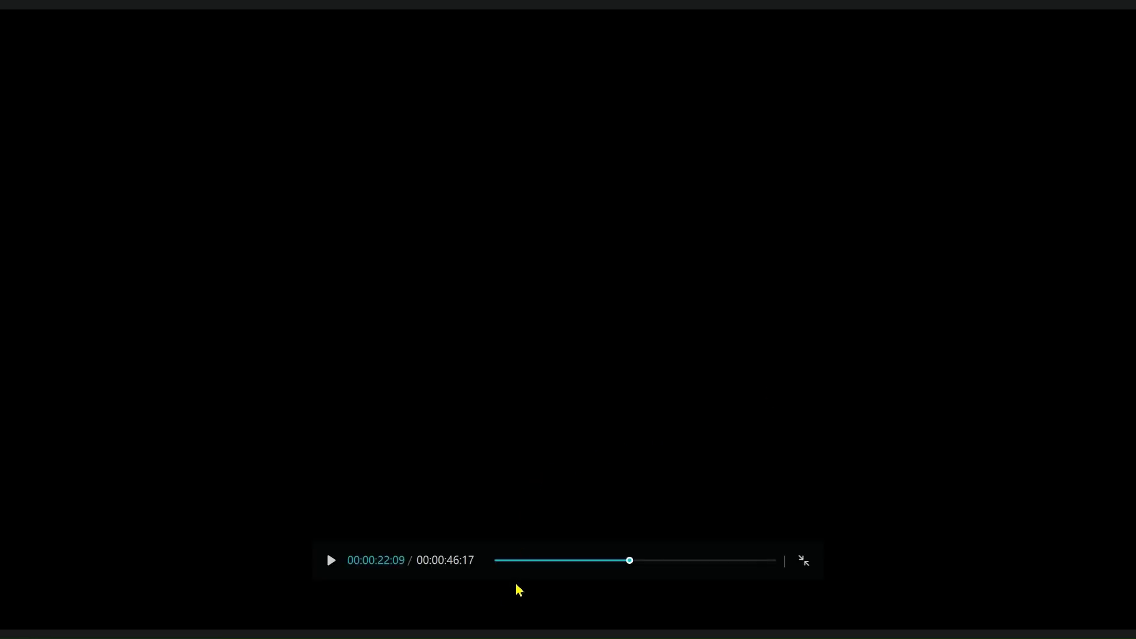
{"action": "left_click", "coordinate": [496, 560]}
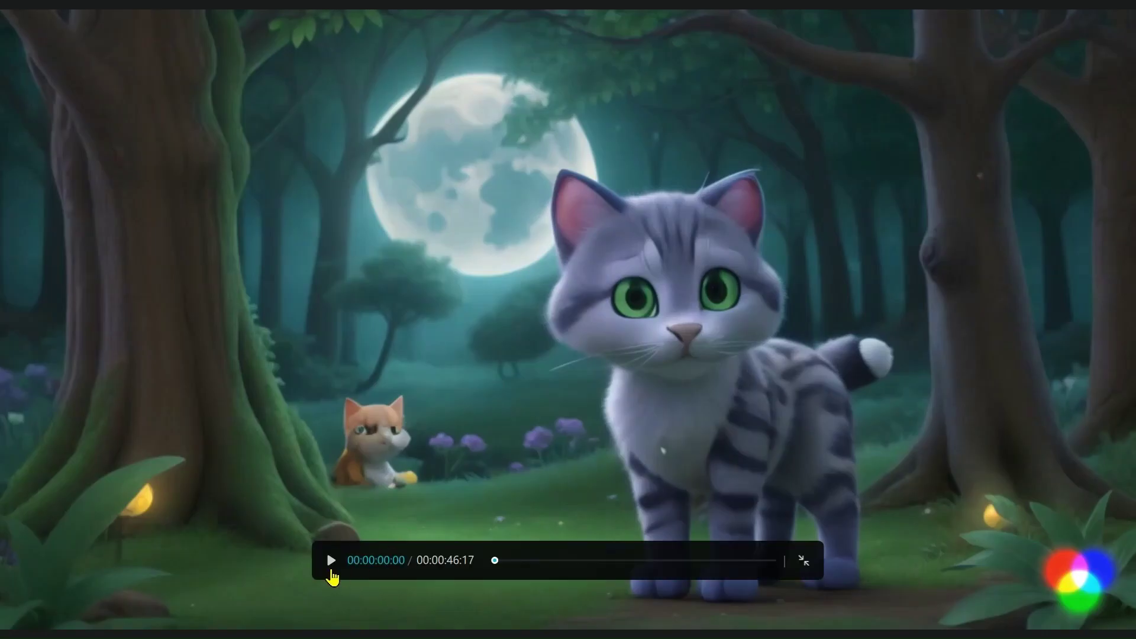
{"action": "left_click", "coordinate": [329, 561]}
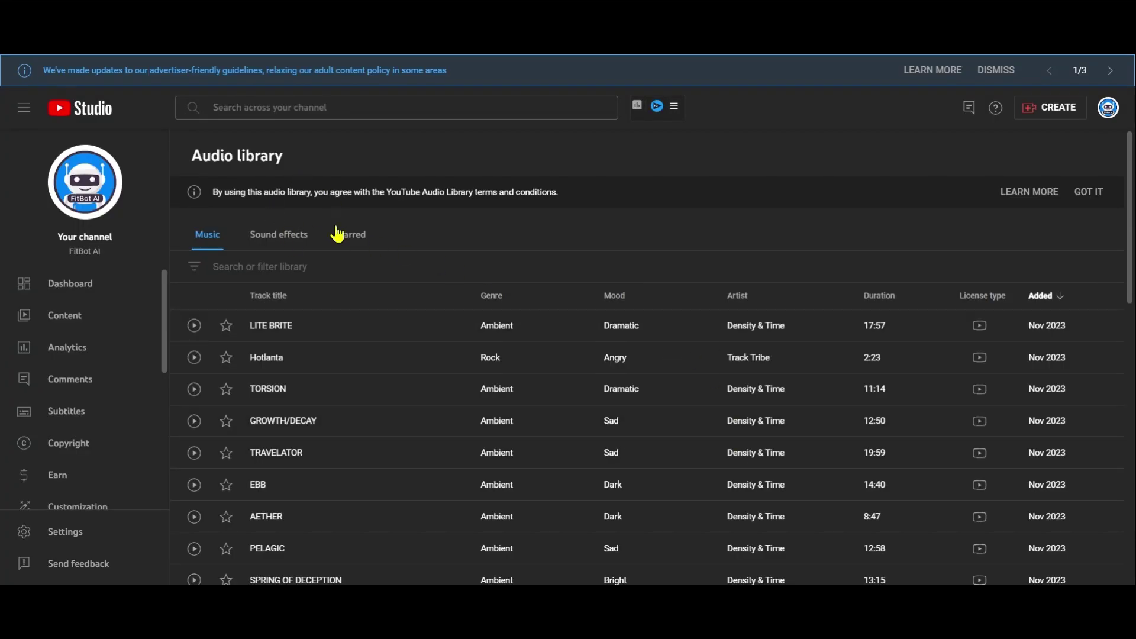
Switch to YouTube Studio's audio library and search the music for "Children".
{"action": "left_click", "coordinate": [325, 266]}
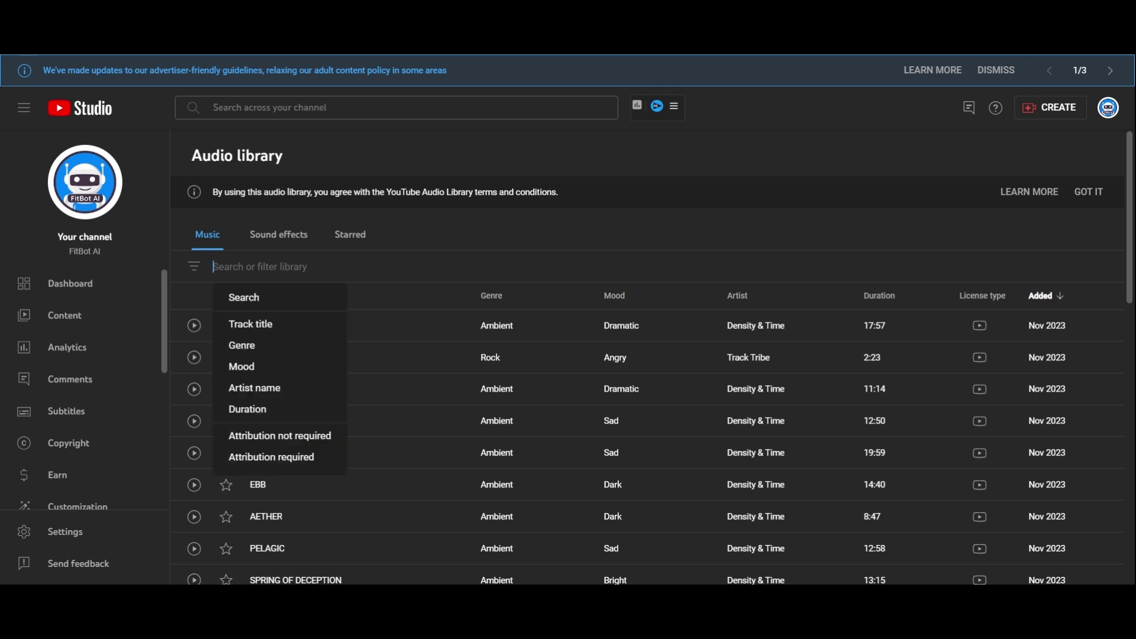
{"action": "type", "text": "Chil"}
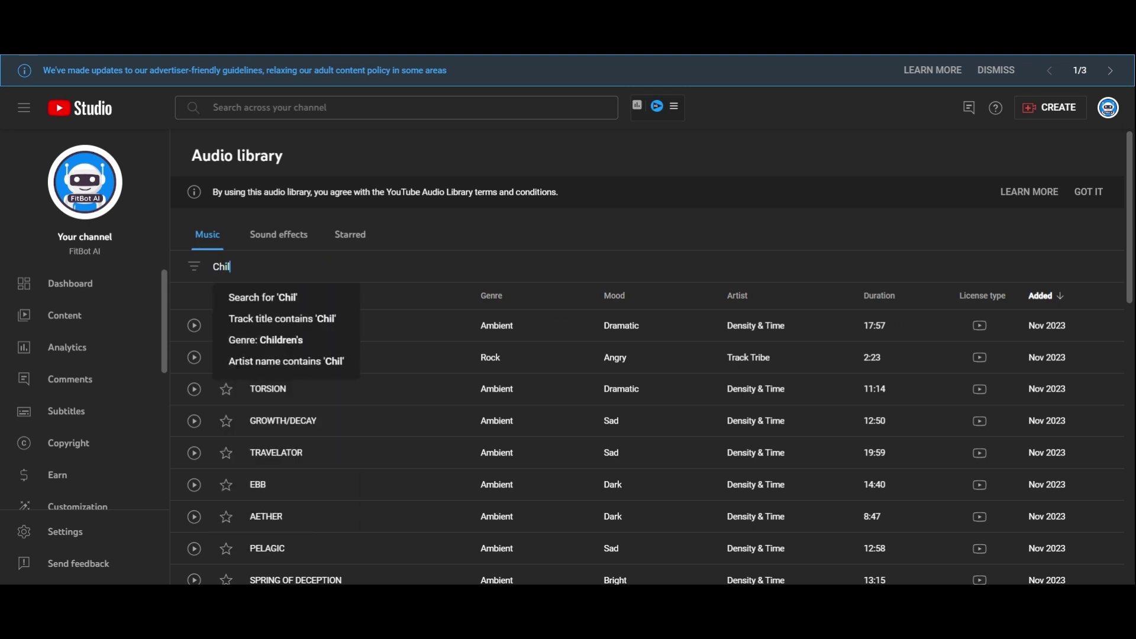
{"action": "type", "text": "dren"}
{"action": "key", "text": "Return"}
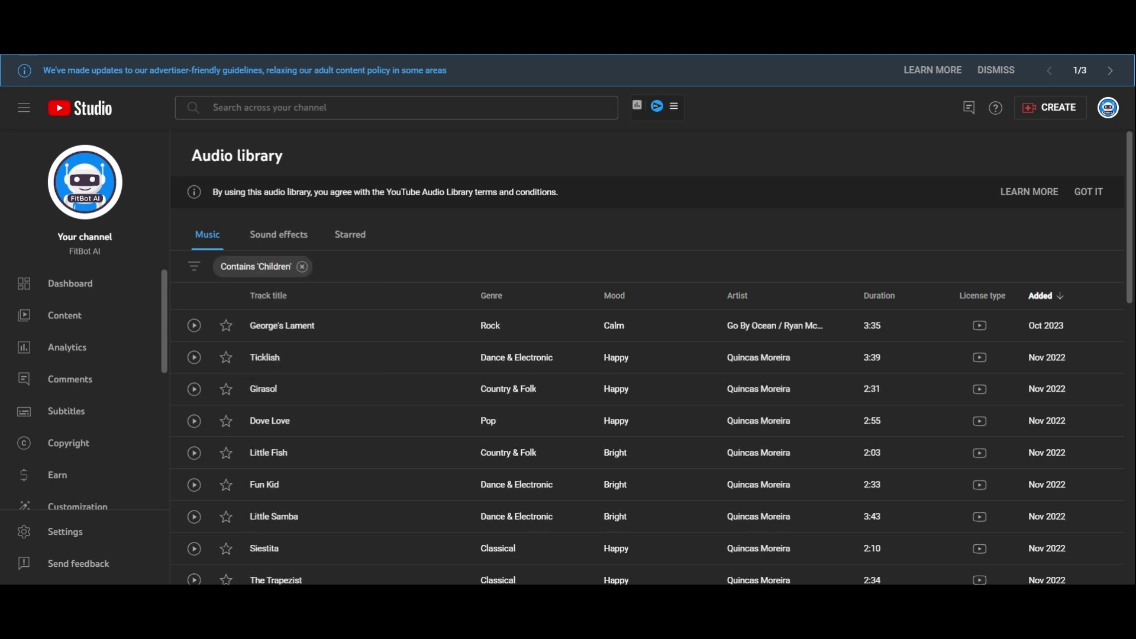
Preview the tracks George's Lament, Ticklish, Girasol, Dove Love, Little Fish and Fun Kid one after another.
{"action": "left_click", "coordinate": [194, 329]}
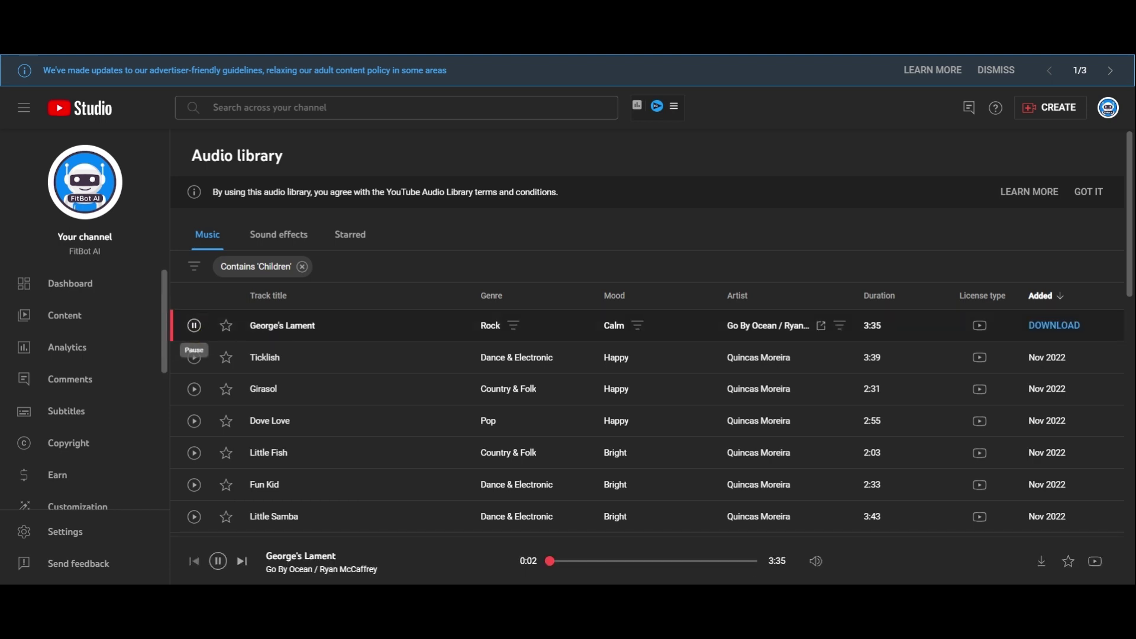
{"action": "left_click", "coordinate": [194, 358]}
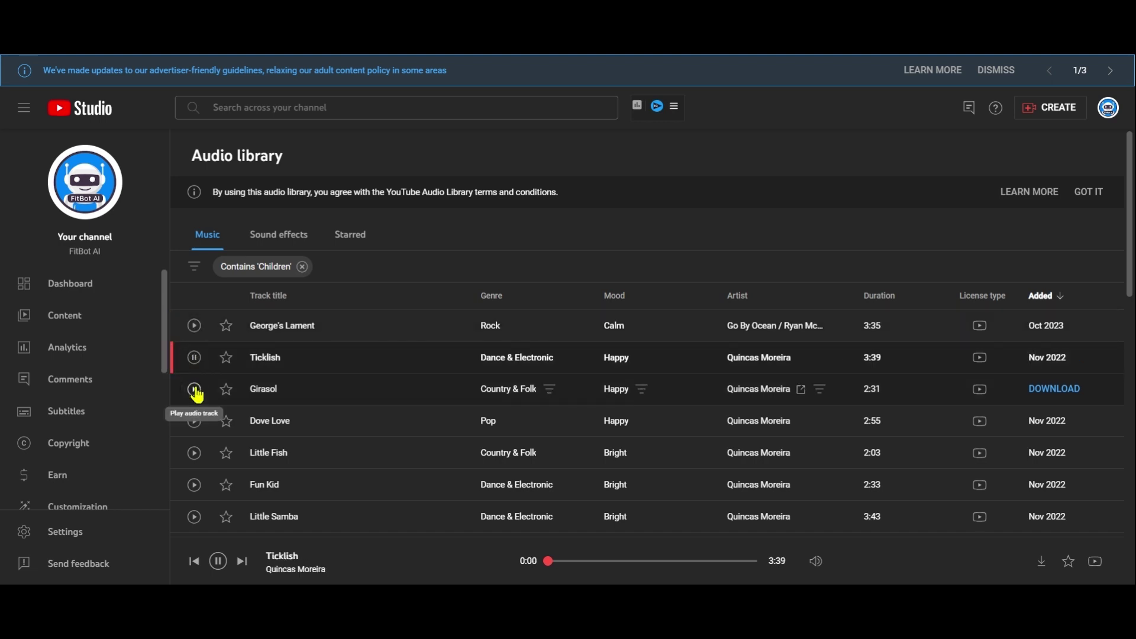
{"action": "left_click", "coordinate": [196, 391]}
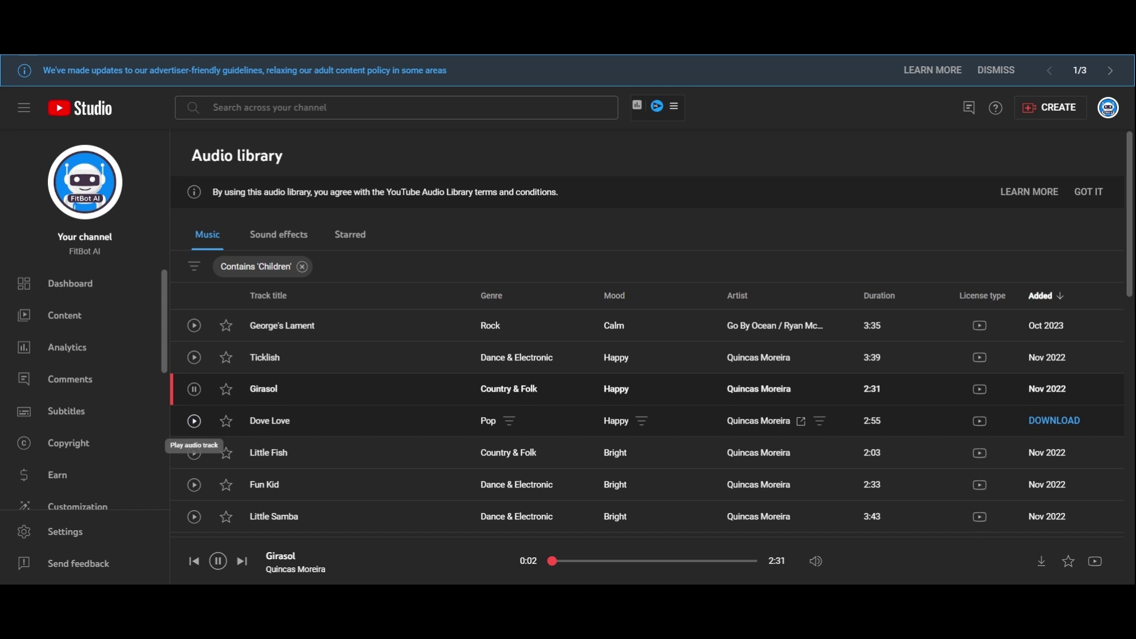
{"action": "left_click", "coordinate": [194, 421]}
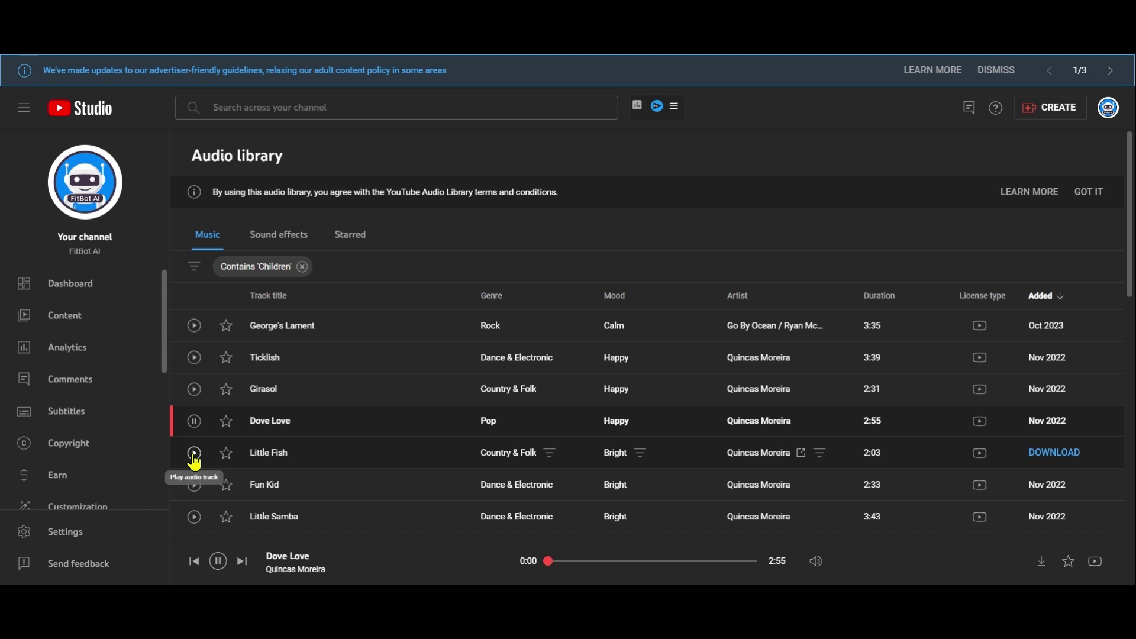
{"action": "left_click", "coordinate": [195, 454]}
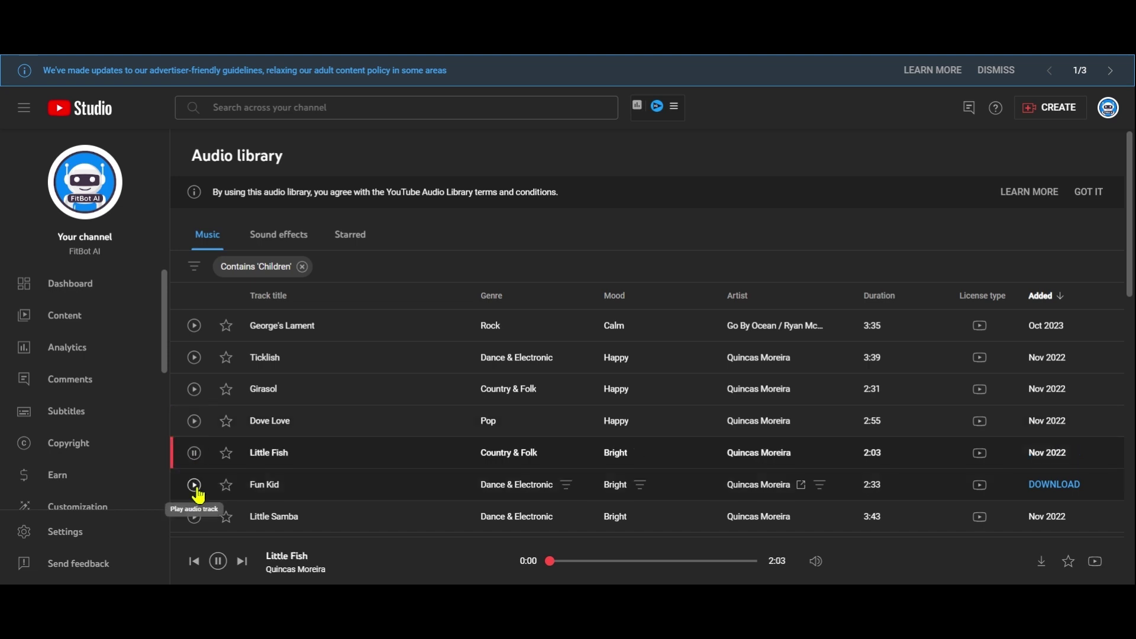
{"action": "left_click", "coordinate": [194, 486]}
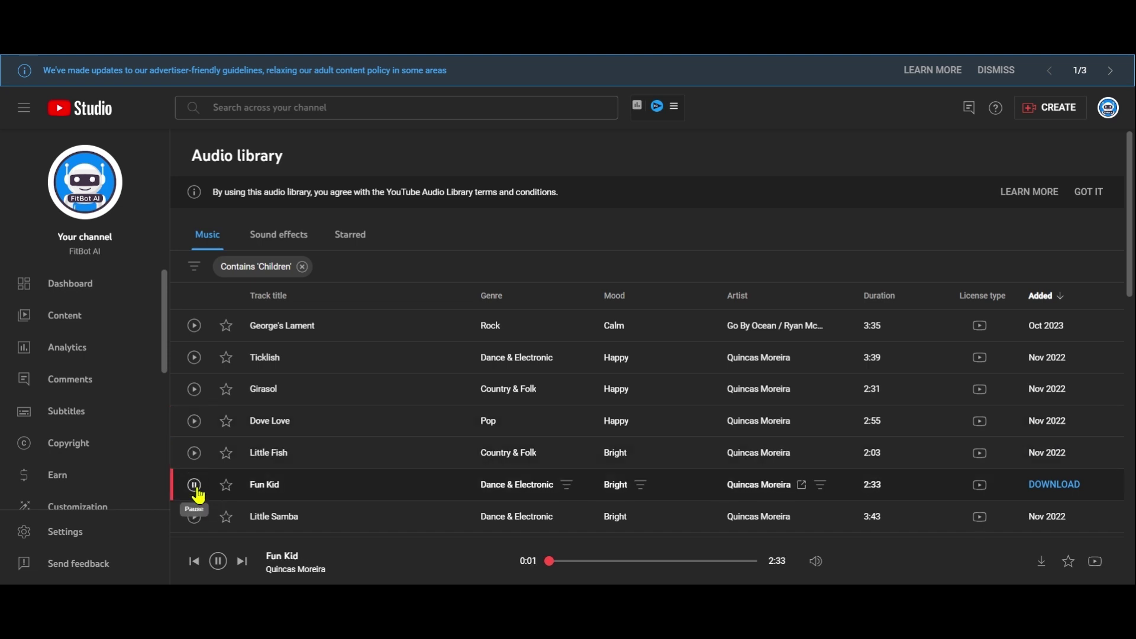
Replay the track Little Fish and download it.
{"action": "left_click", "coordinate": [195, 455]}
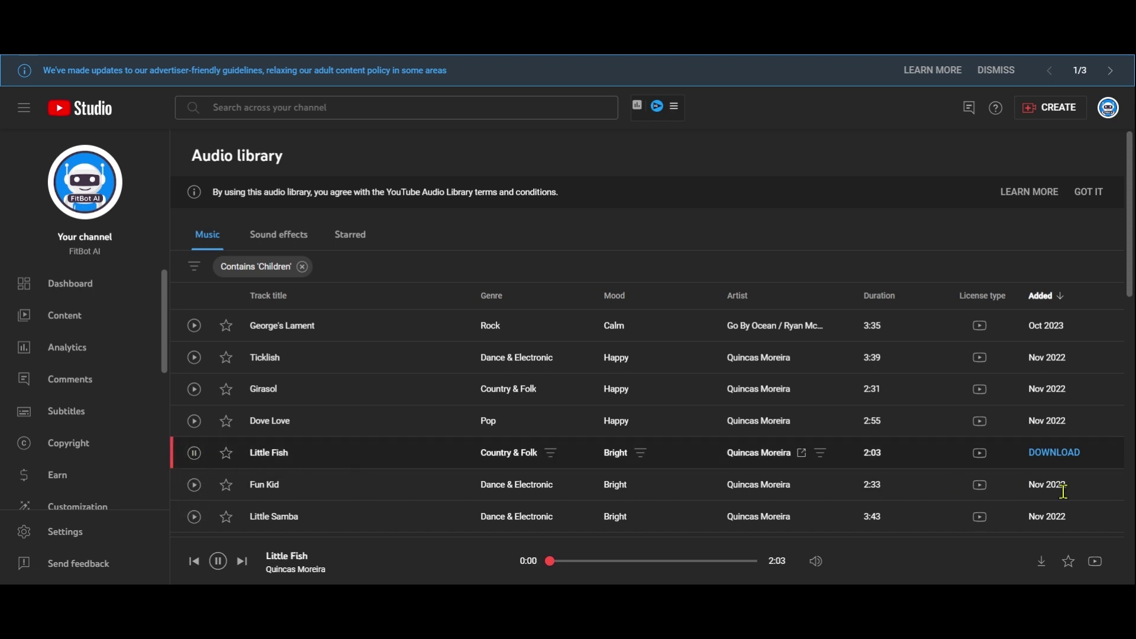
{"action": "left_click", "coordinate": [1060, 454]}
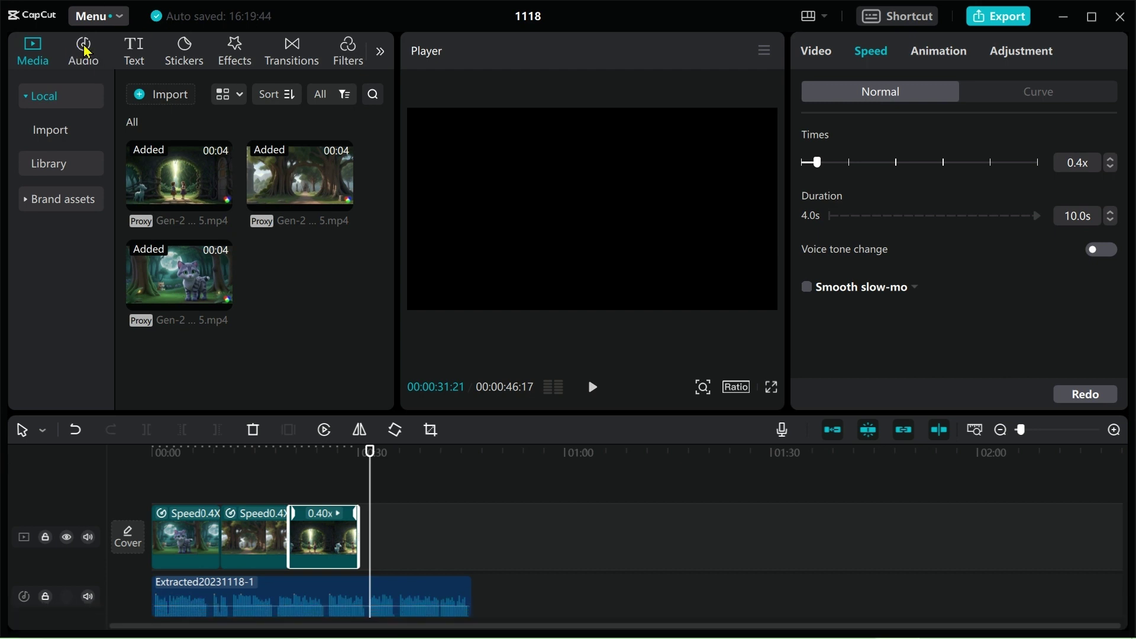
Switch to CapCut and import the downloaded "Little Fish" MP3 as extracted audio.
{"action": "left_click", "coordinate": [86, 53]}
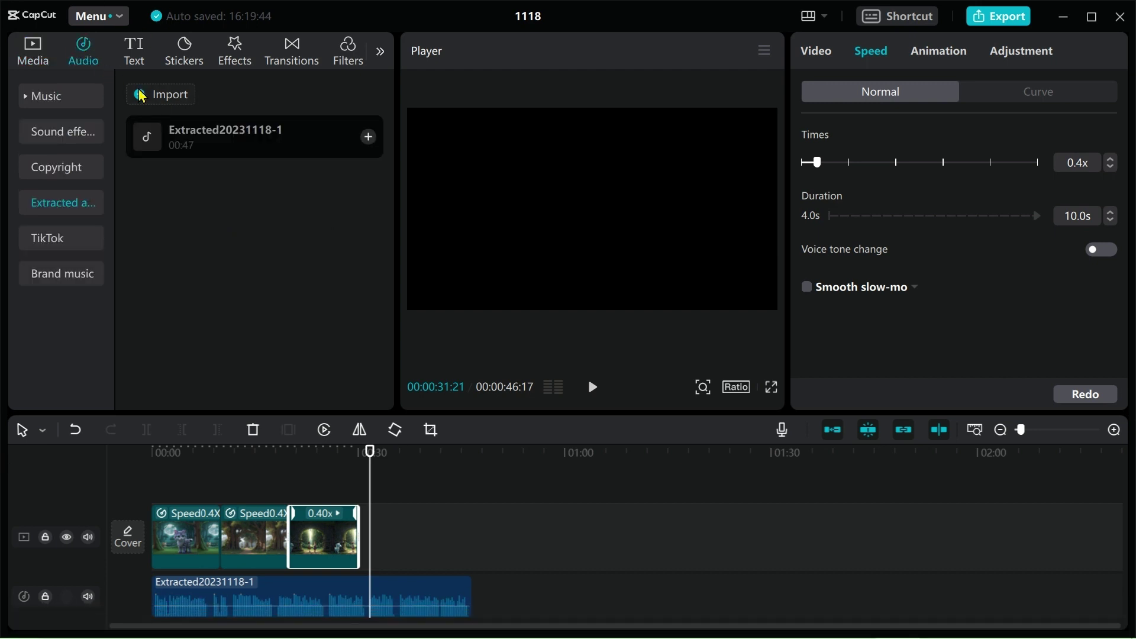
{"action": "left_click", "coordinate": [142, 96]}
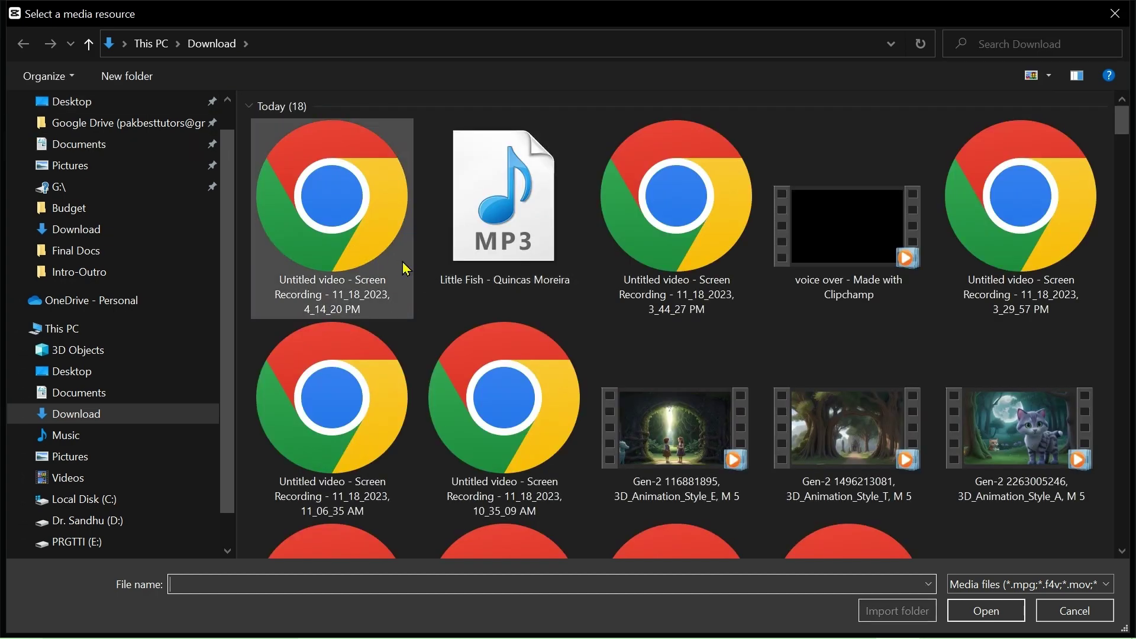
{"action": "left_click", "coordinate": [525, 219]}
{"action": "double_click", "coordinate": [526, 220]}
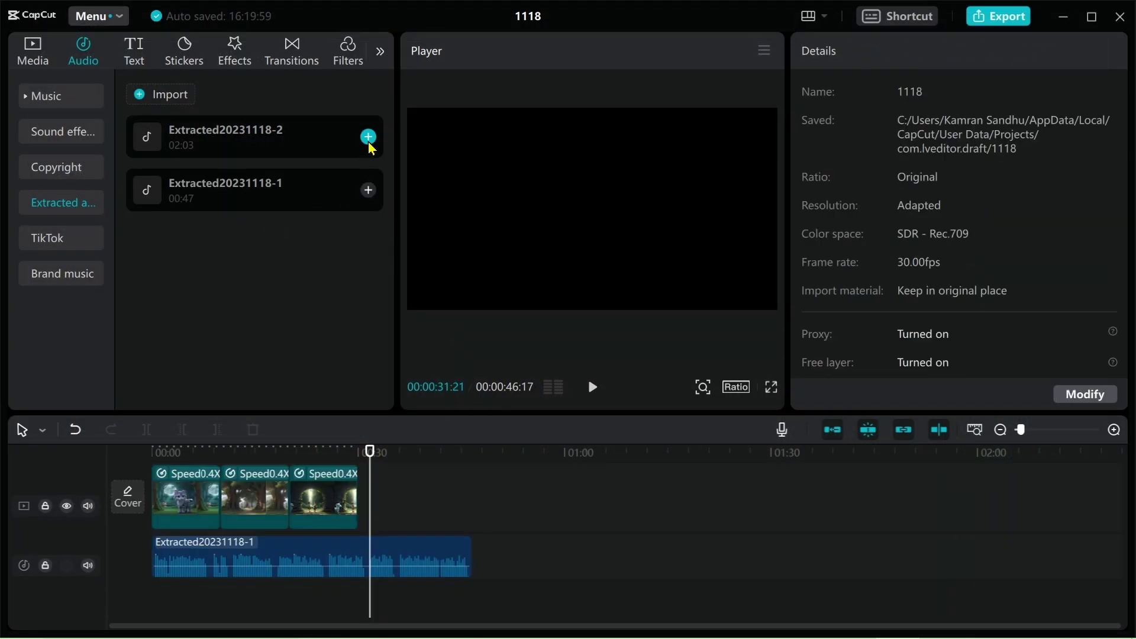
Add the imported music to the timeline and move it to the start, on the track below the voiceover.
{"action": "left_click", "coordinate": [368, 137]}
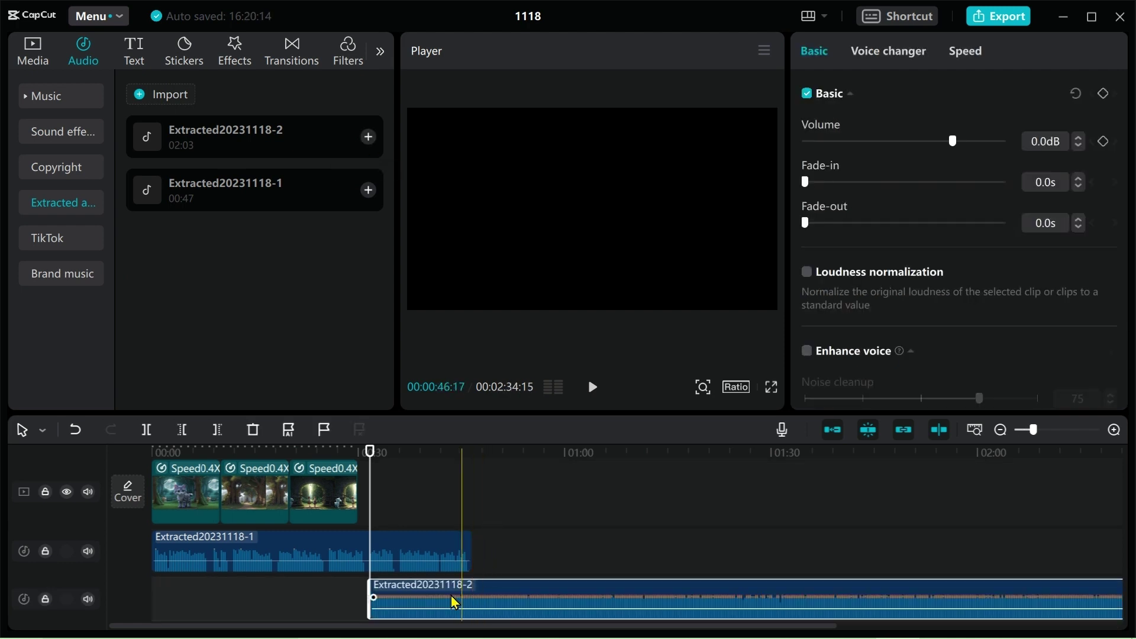
{"action": "left_click_drag", "start_coordinate": [488, 605], "coordinate": [275, 574]}
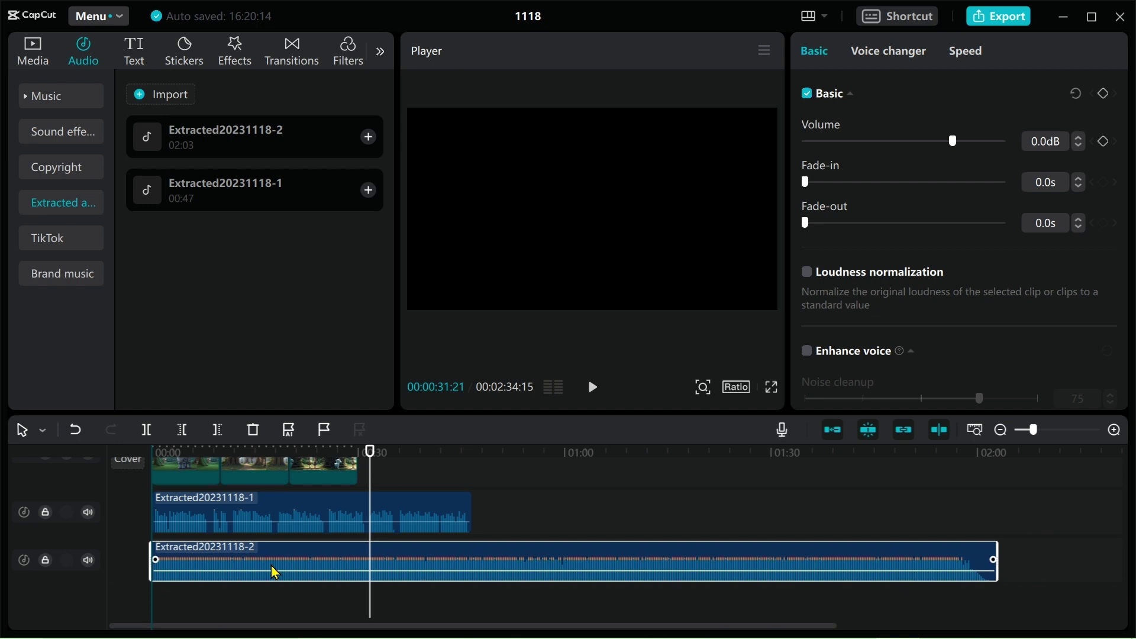
{"action": "scroll", "coordinate": [578, 562], "scroll_direction": "up", "scroll_amount": 2}
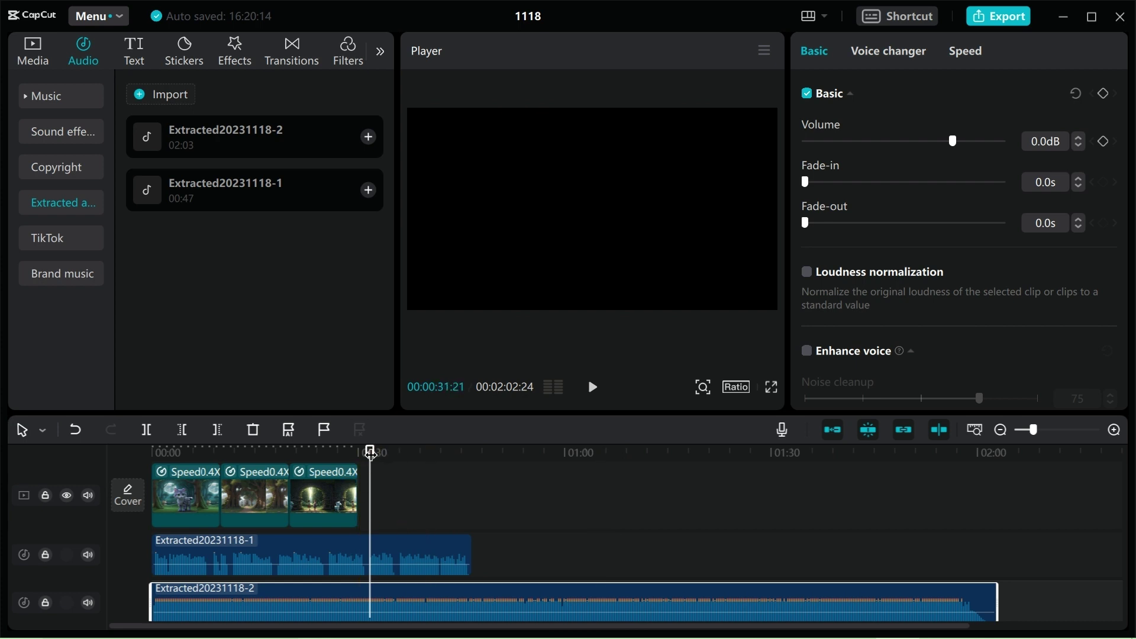
Split the music and the voiceover at 00:00:30:00, where the video ends, and delete both remaining parts beyond it.
{"action": "left_click_drag", "start_coordinate": [368, 454], "coordinate": [356, 458]}
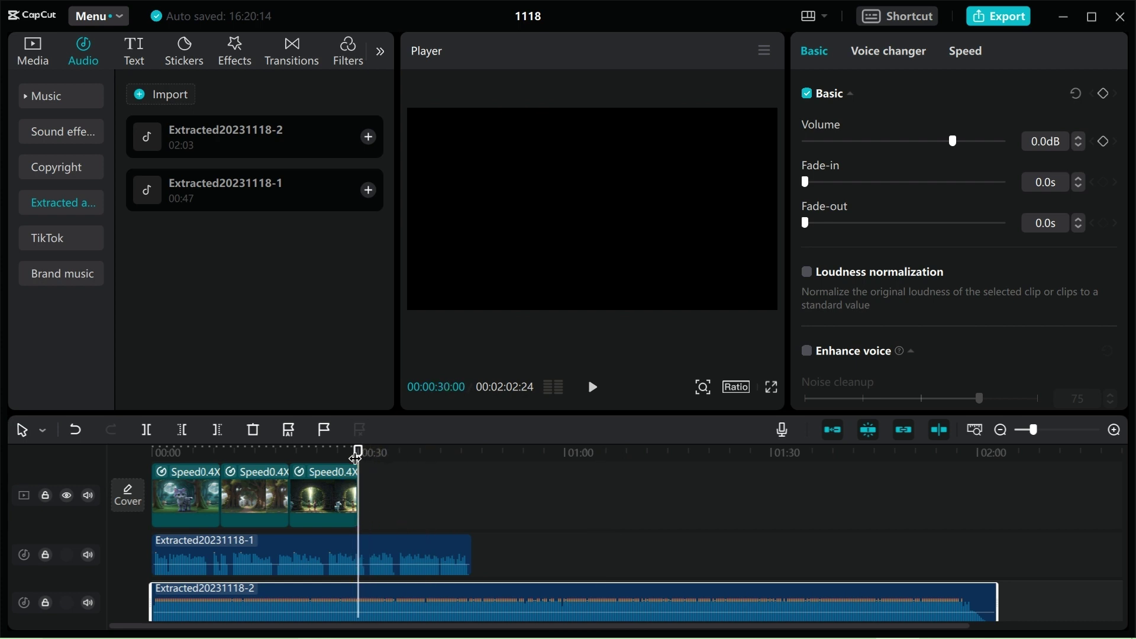
{"action": "left_click", "coordinate": [146, 430]}
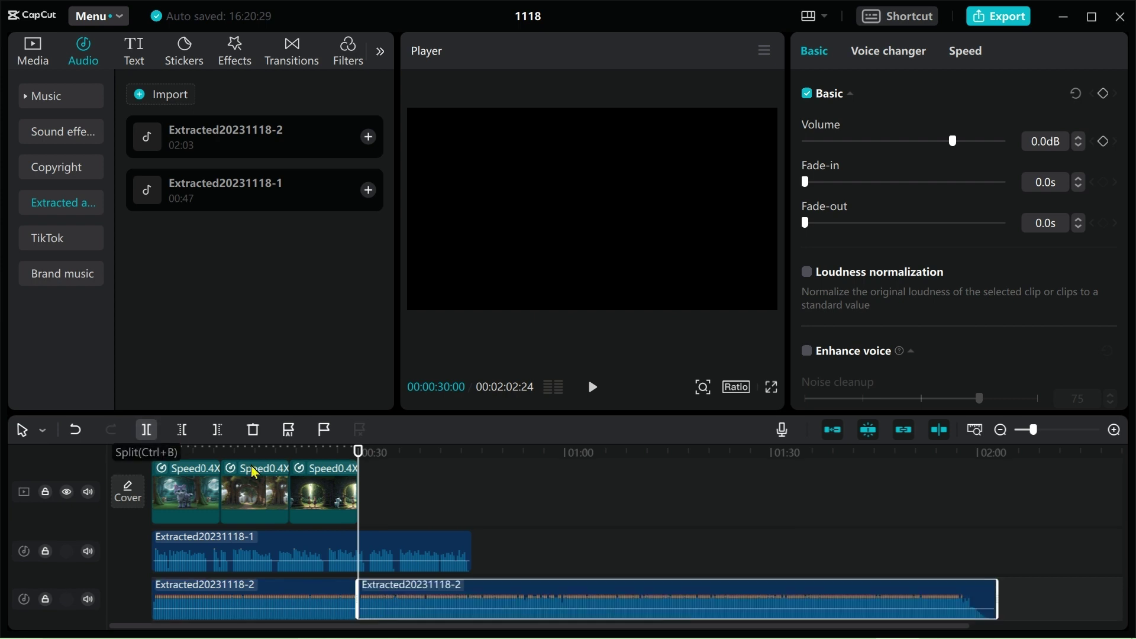
{"action": "left_click", "coordinate": [380, 553]}
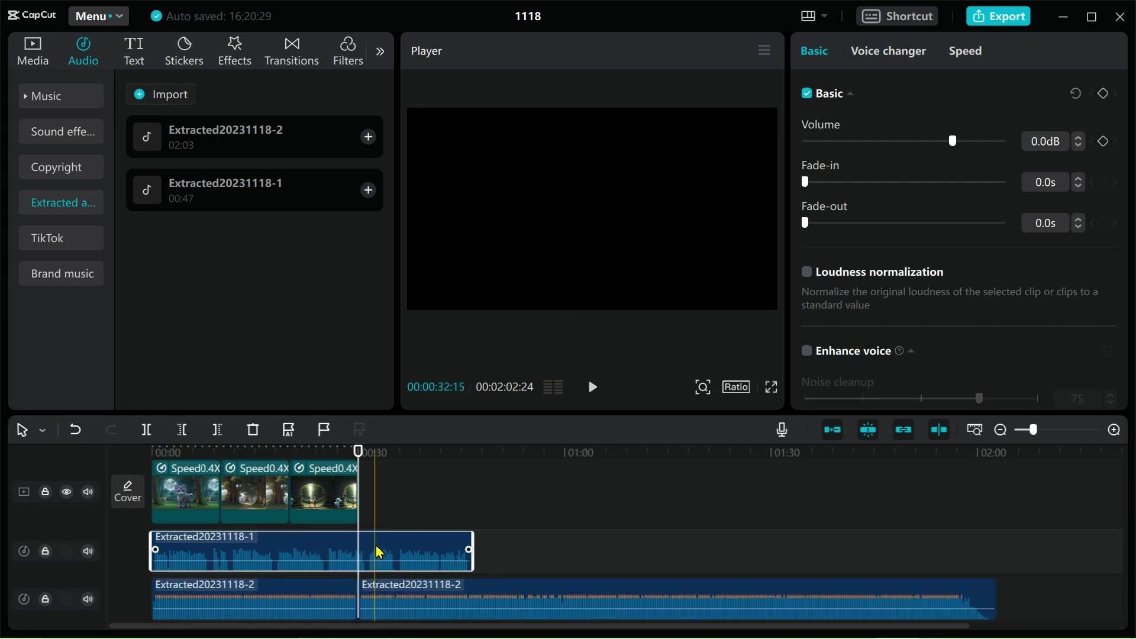
{"action": "left_click", "coordinate": [147, 432]}
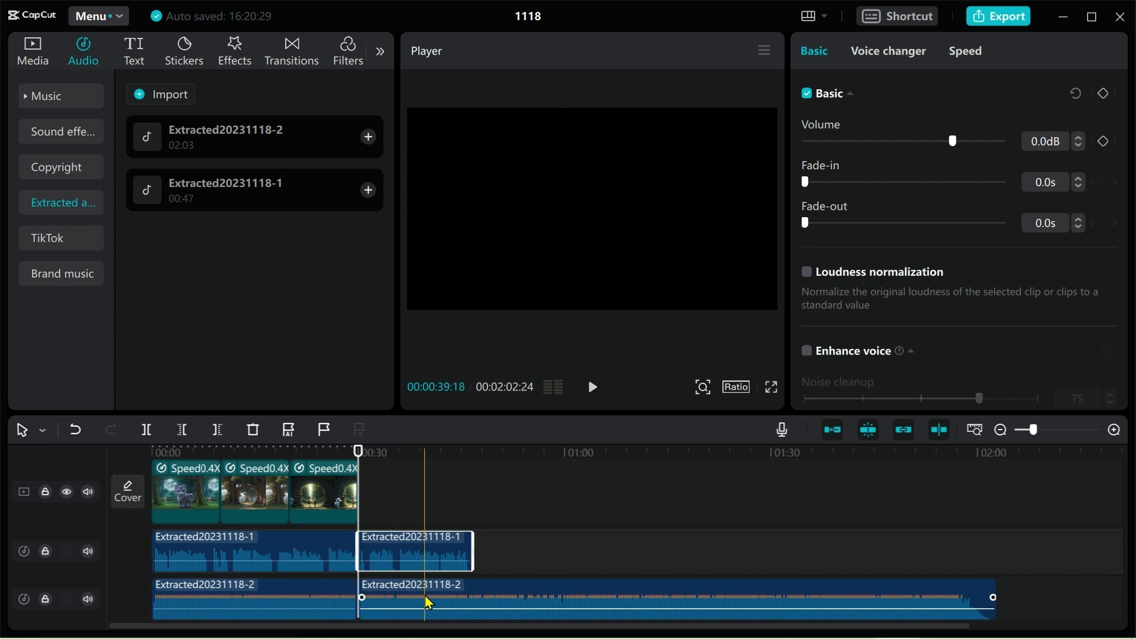
{"action": "left_click", "coordinate": [429, 603]}
{"action": "key", "text": "Delete"}
{"action": "left_click", "coordinate": [432, 562]}
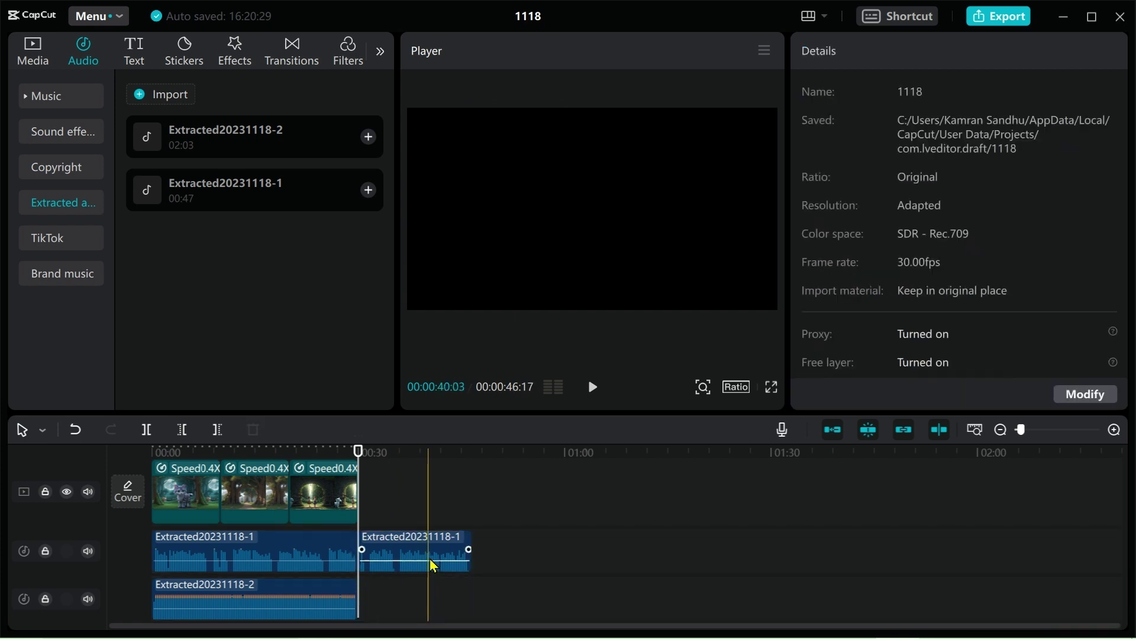
{"action": "key", "text": "Delete"}
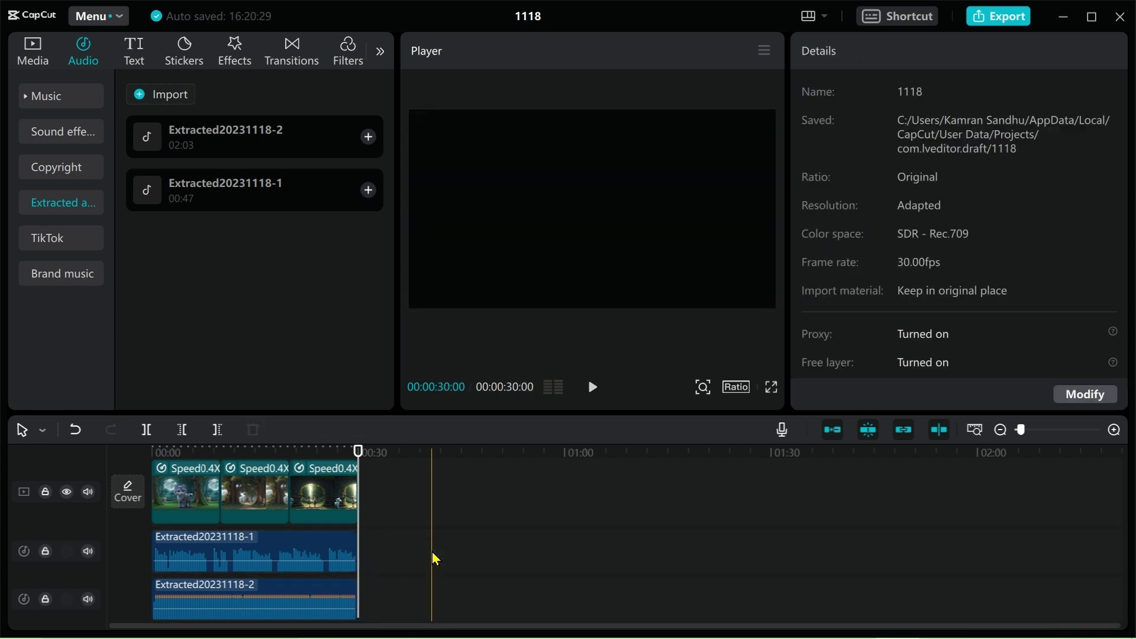
Lower the background music's volume to -21.7 dB.
{"action": "left_click", "coordinate": [292, 594]}
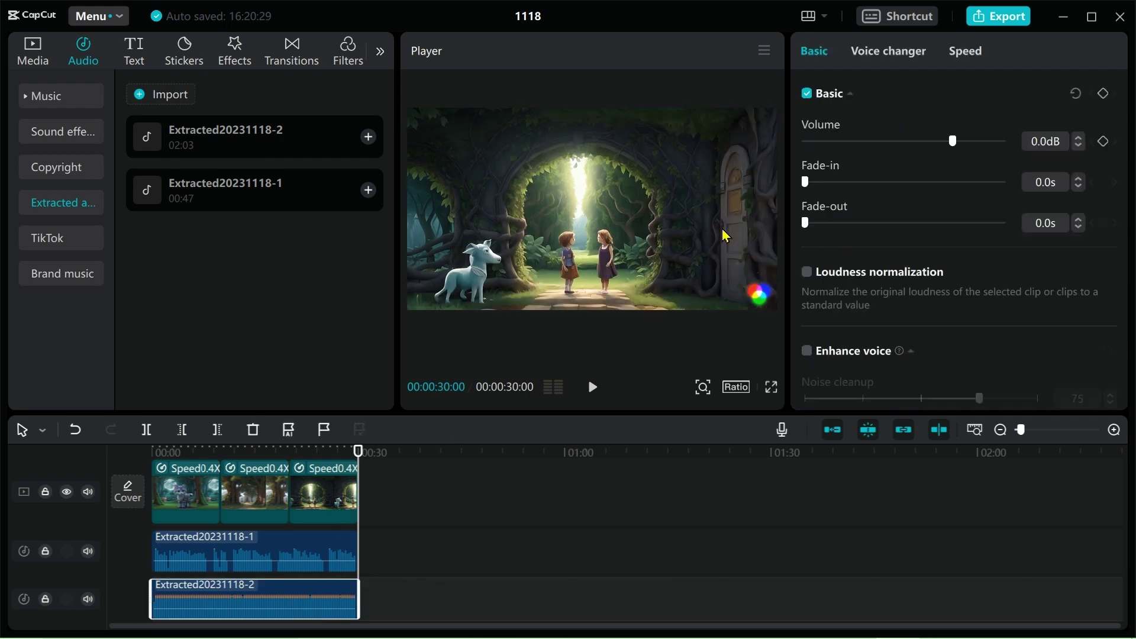
{"action": "left_click_drag", "start_coordinate": [912, 147], "coordinate": [899, 146]}
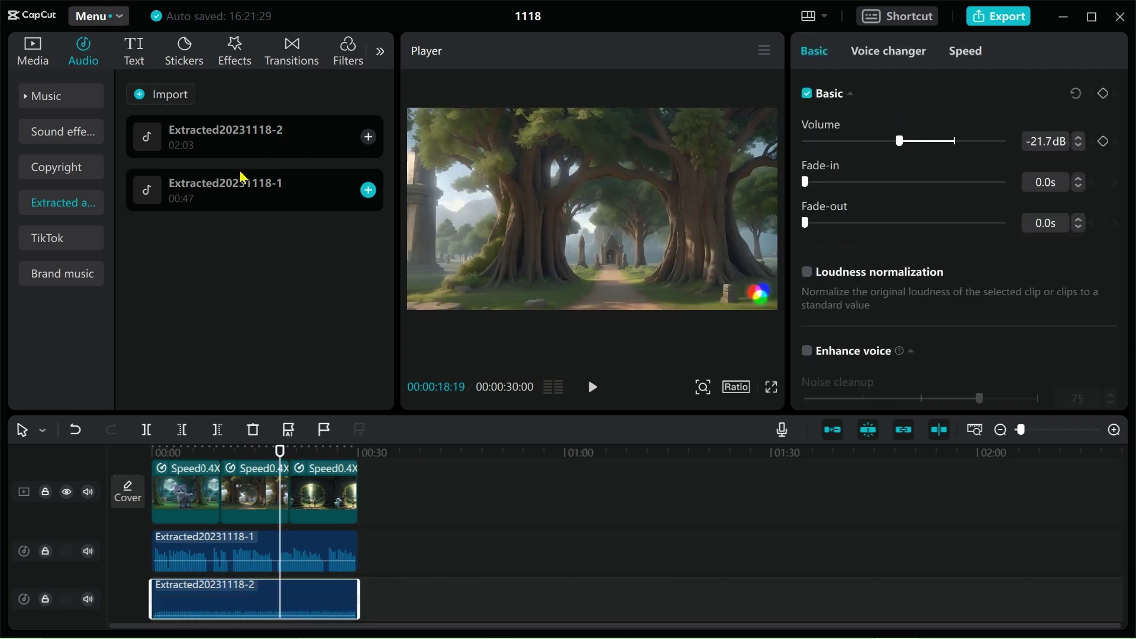
Generate auto captions for the video in English.
{"action": "left_click", "coordinate": [137, 57]}
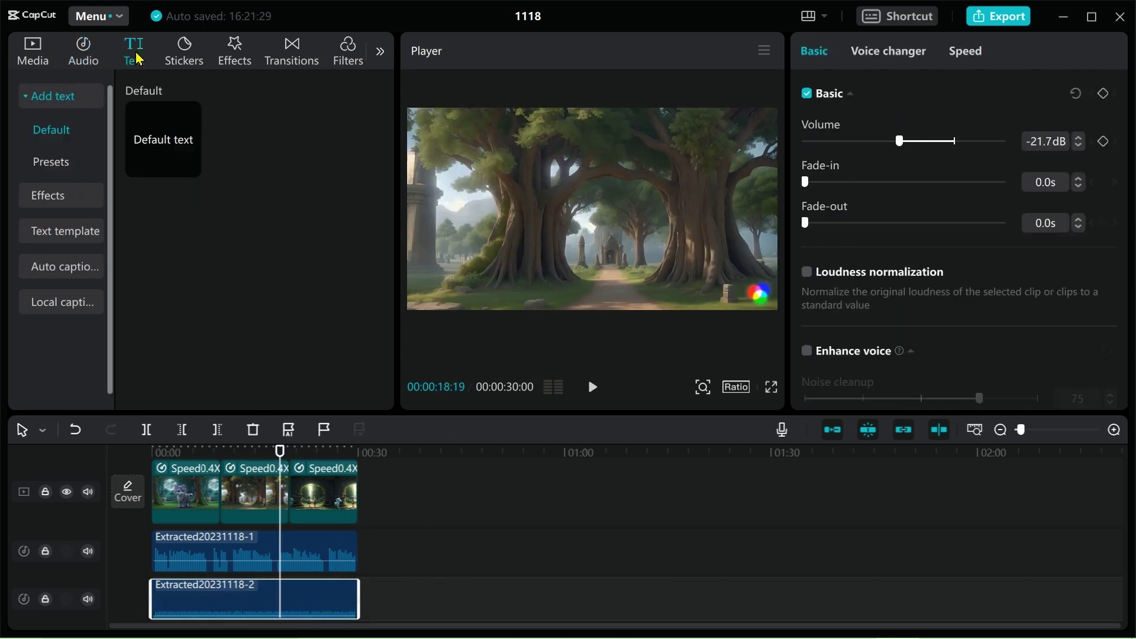
{"action": "left_click", "coordinate": [45, 270]}
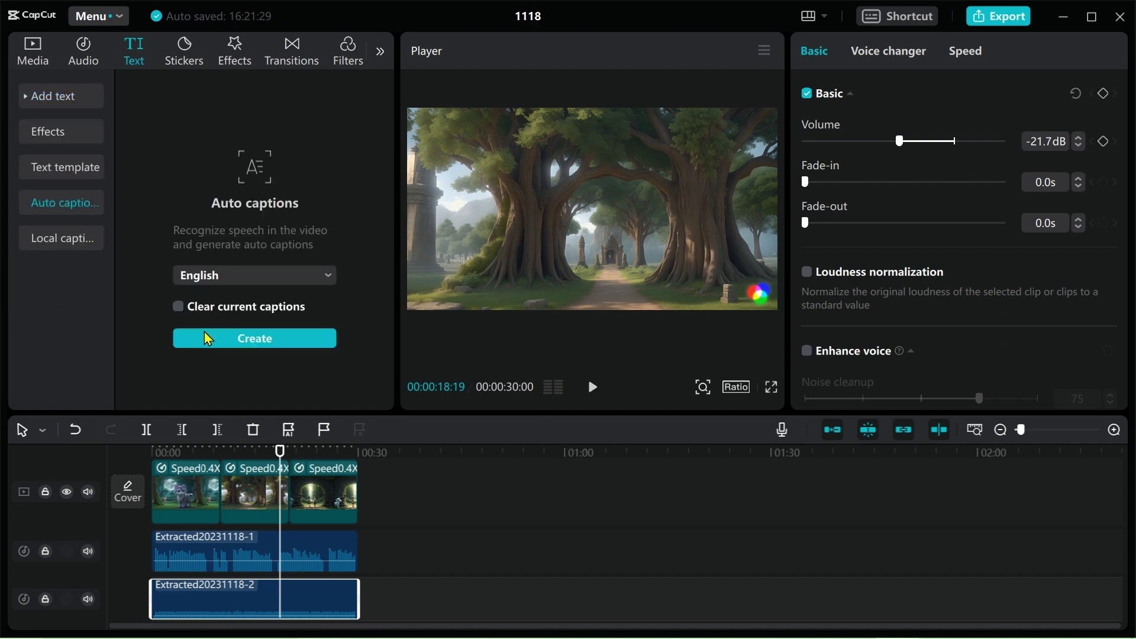
{"action": "left_click", "coordinate": [256, 340]}
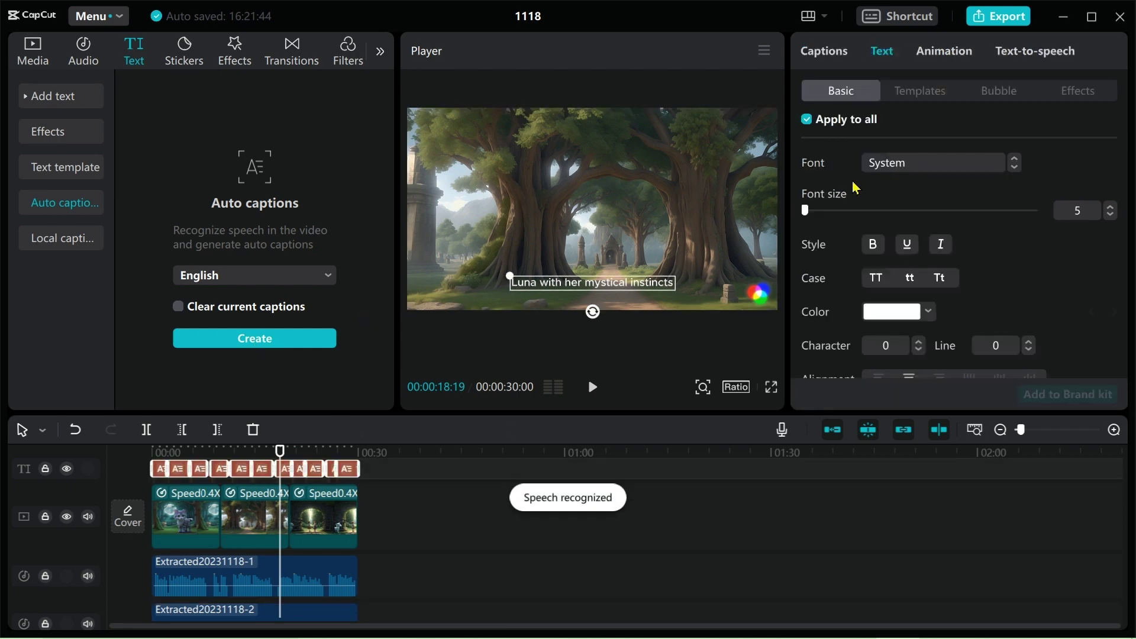
Set the font of all captions to Evangel.
{"action": "left_click", "coordinate": [984, 167]}
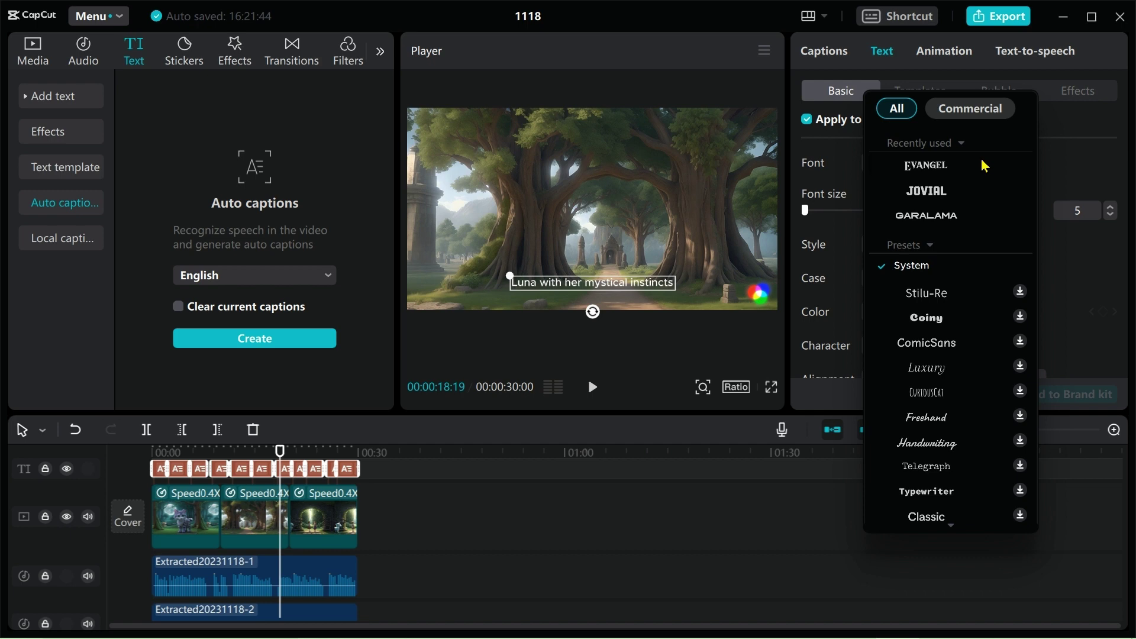
{"action": "left_click", "coordinate": [946, 165]}
{"action": "left_click", "coordinate": [946, 165]}
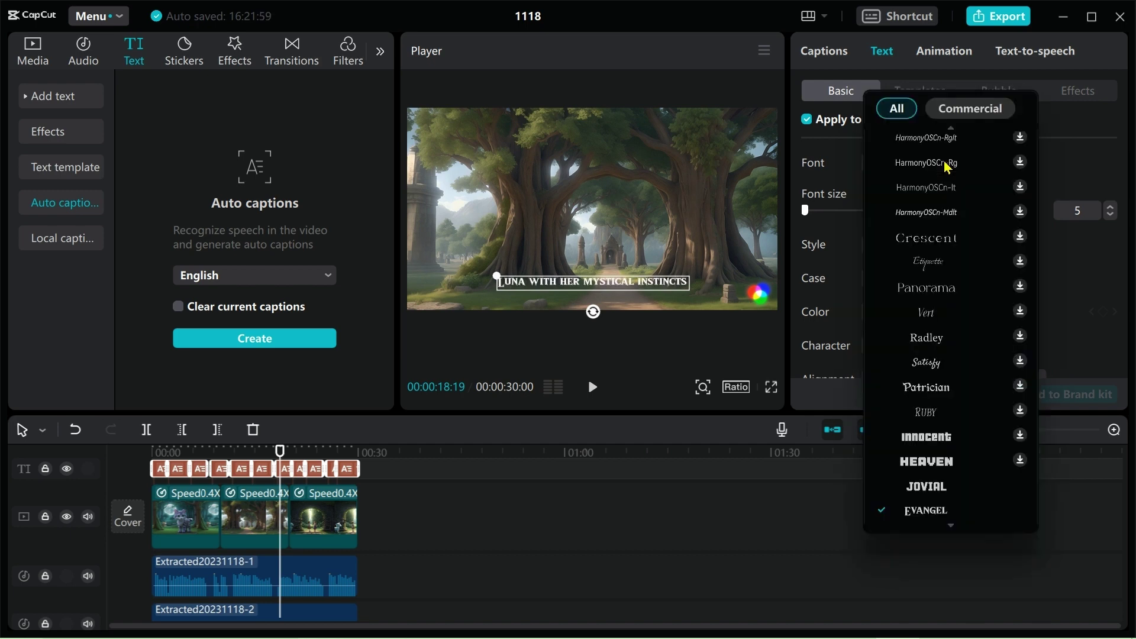
Apply the preset style with yellow letters and a black outline to all captions.
{"action": "left_click", "coordinate": [1054, 168]}
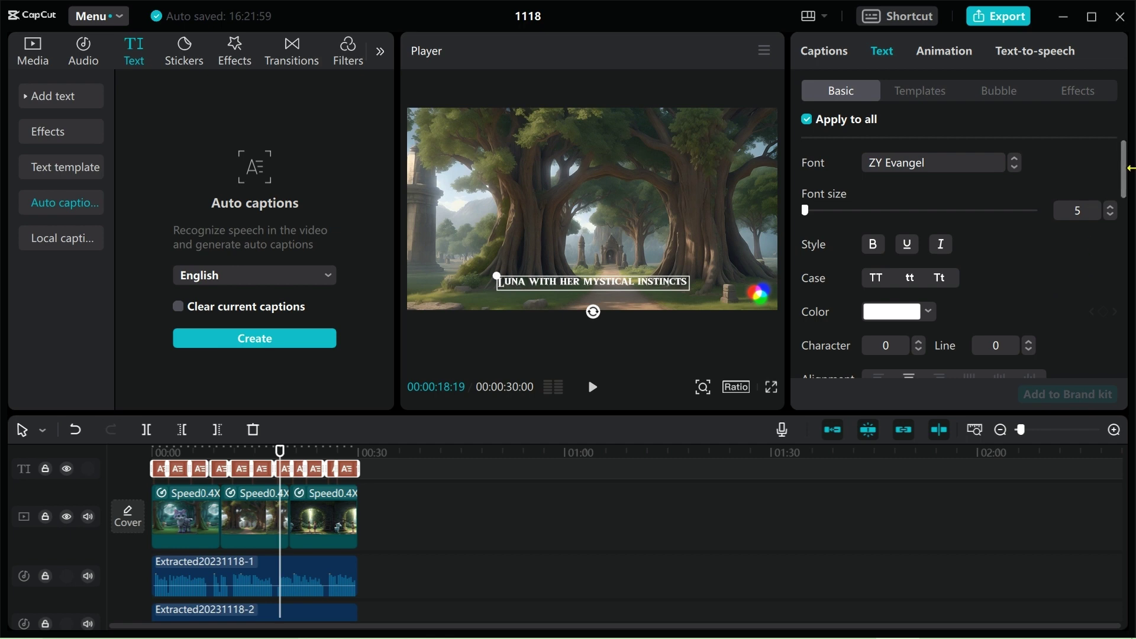
{"action": "left_click_drag", "start_coordinate": [1129, 179], "coordinate": [1129, 237]}
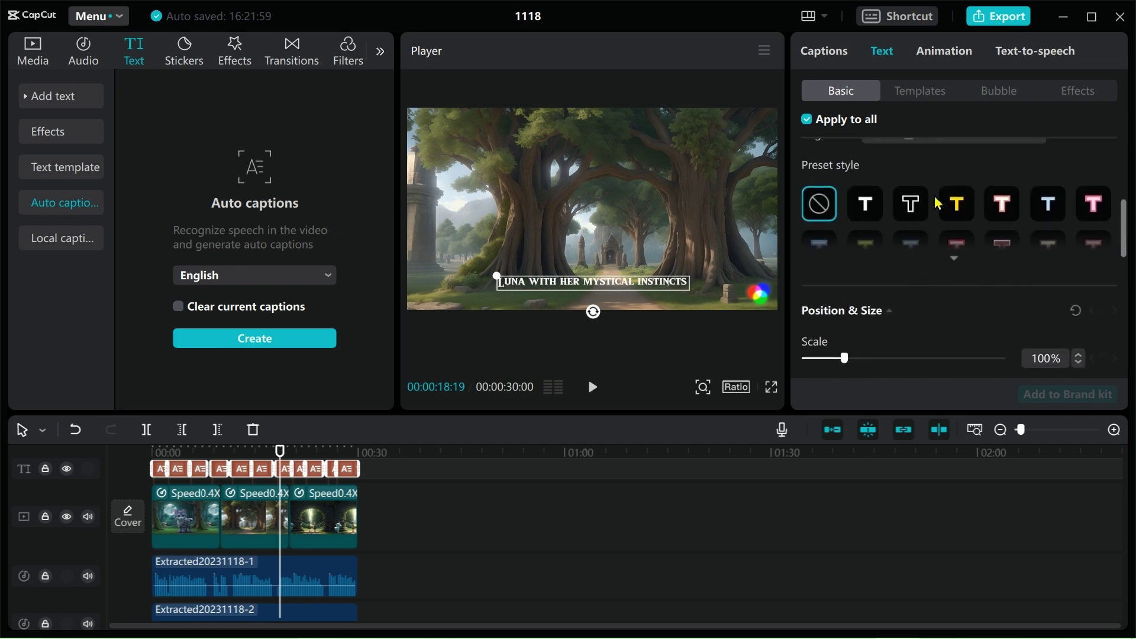
{"action": "left_click", "coordinate": [955, 209]}
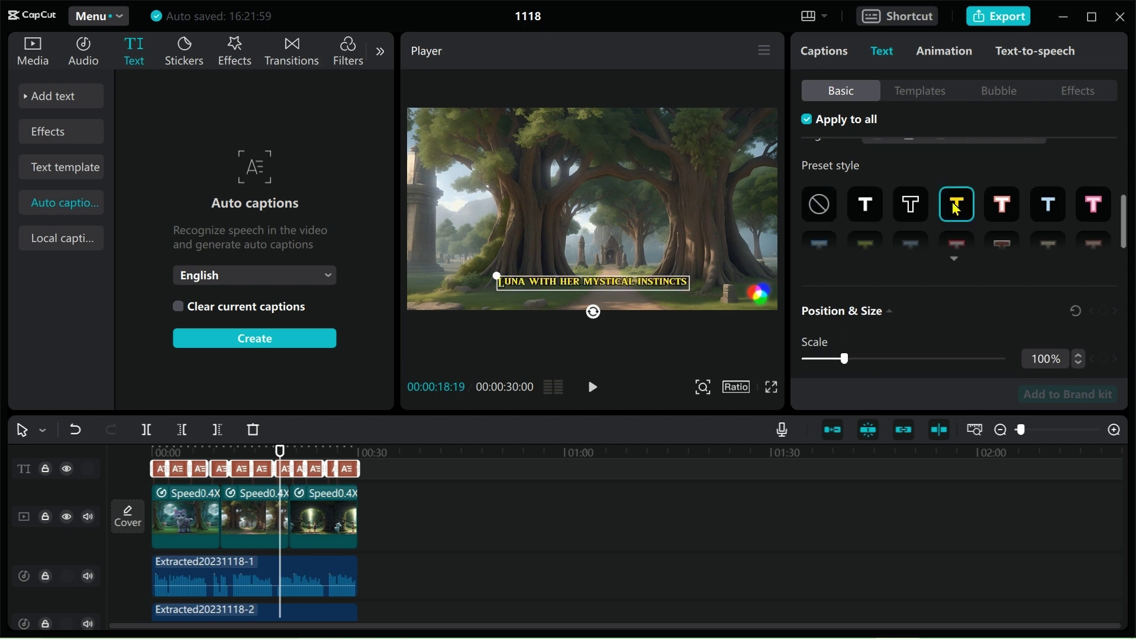
Apply the "Pop-...tion" caption animation to the captions and view the video preview in full screen.
{"action": "left_click", "coordinate": [946, 52]}
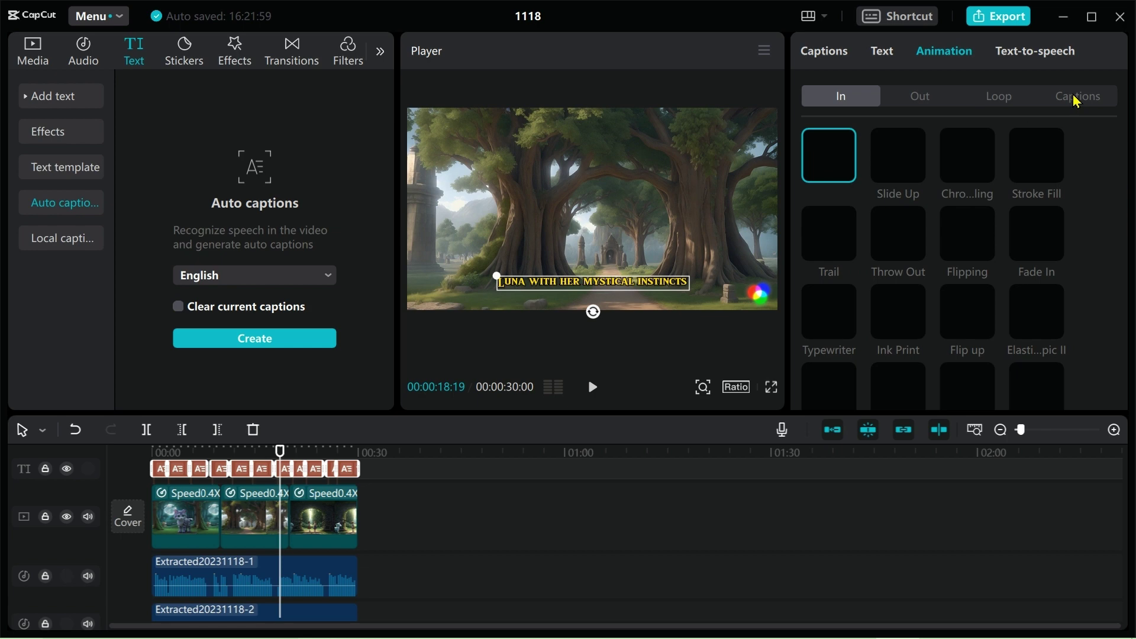
{"action": "left_click", "coordinate": [1078, 99]}
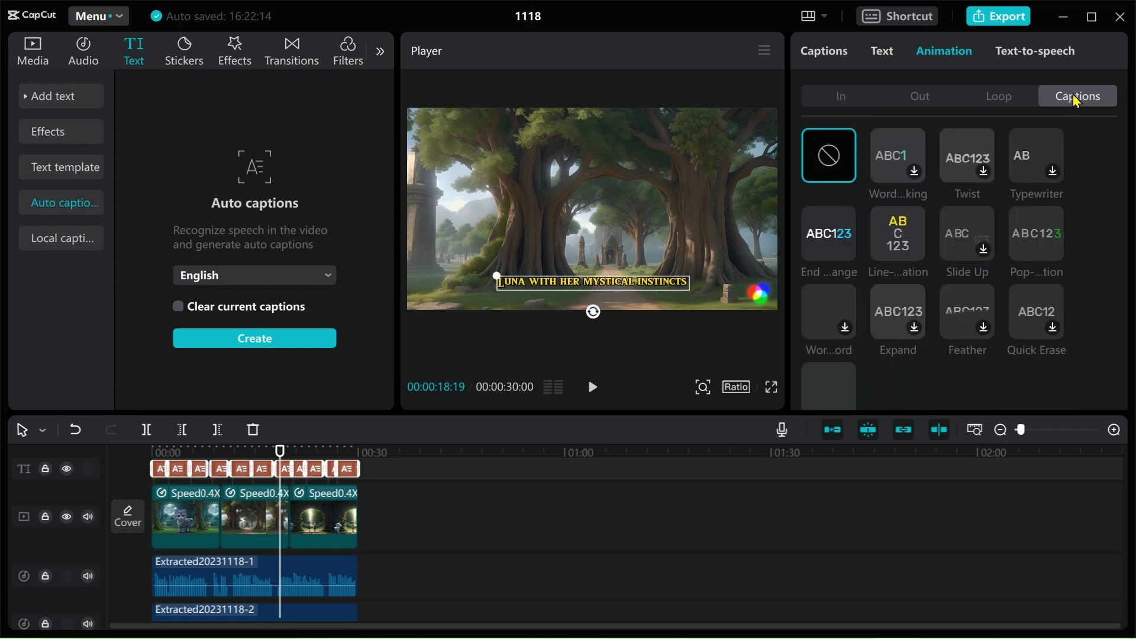
{"action": "left_click", "coordinate": [1033, 234]}
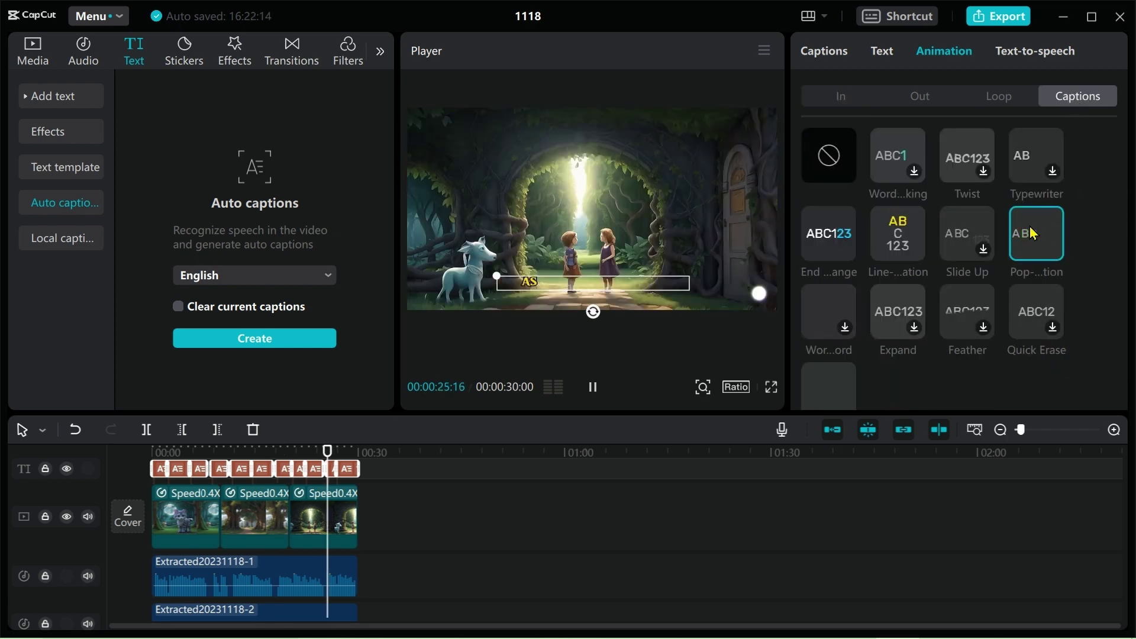
{"action": "left_click", "coordinate": [773, 395]}
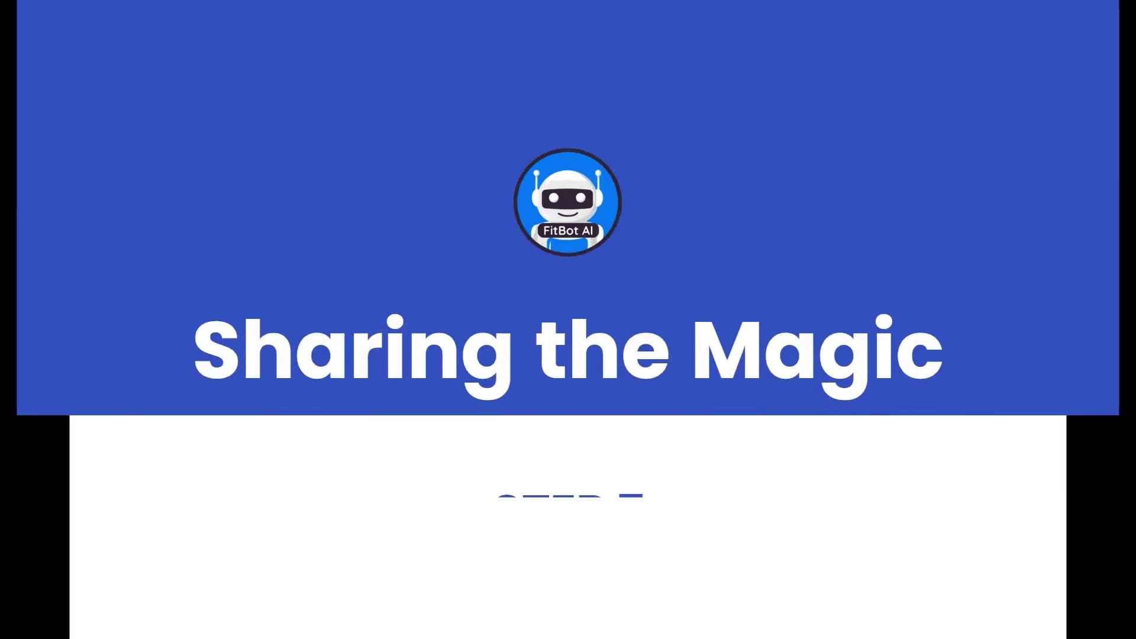